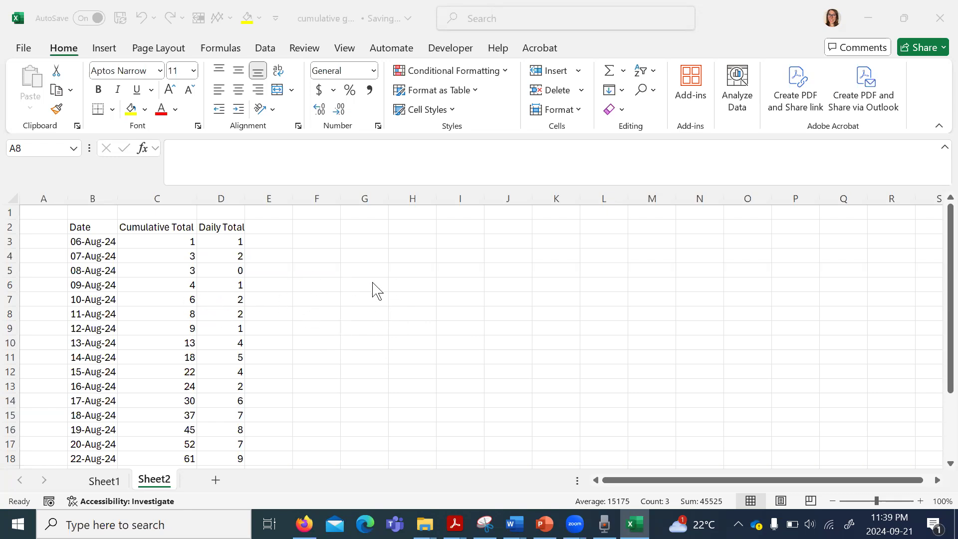
- Clear the existing values under the Cumulative Total heading, keeping the dates and daily totals
{"action": "left_click_drag", "start_coordinate": [148, 240], "coordinate": [177, 461]}
{"action": "key", "text": "Delete"}
{"action": "scroll", "coordinate": [226, 421], "scroll_direction": "up", "scroll_amount": 2}
{"action": "left_click", "coordinate": [345, 341]}
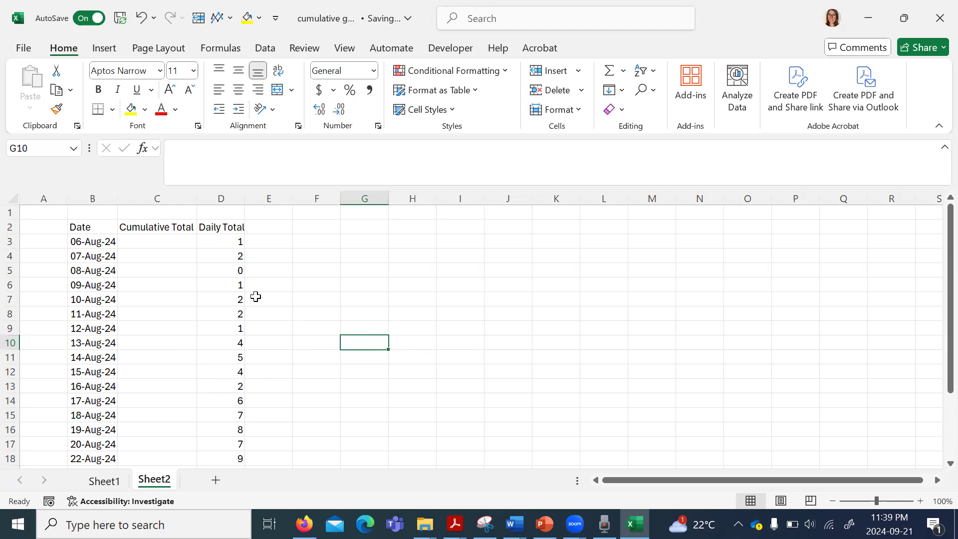
- Enter the formula =D3 in C3 so the first cumulative total equals the first daily total
{"action": "left_click", "coordinate": [156, 241]}
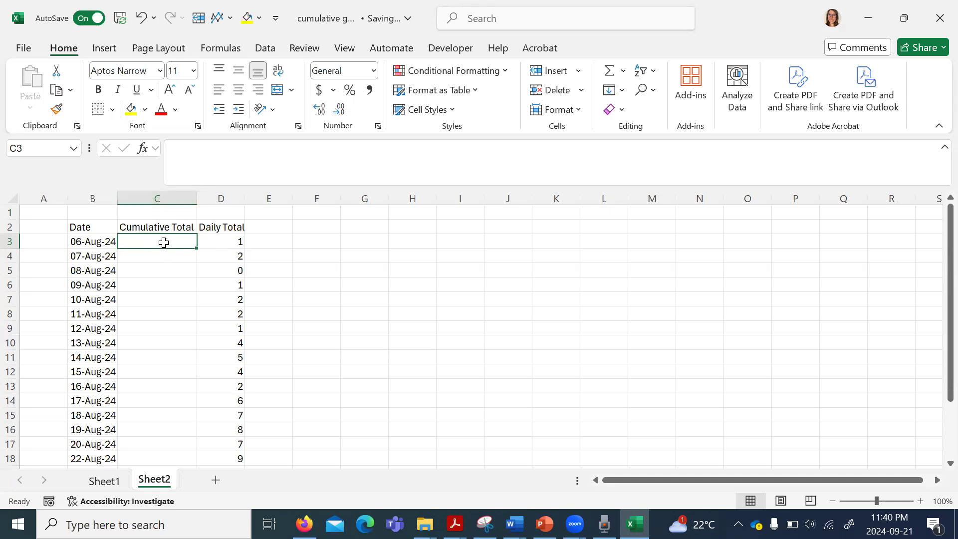
{"action": "type", "text": "="}
{"action": "left_click", "coordinate": [225, 242]}
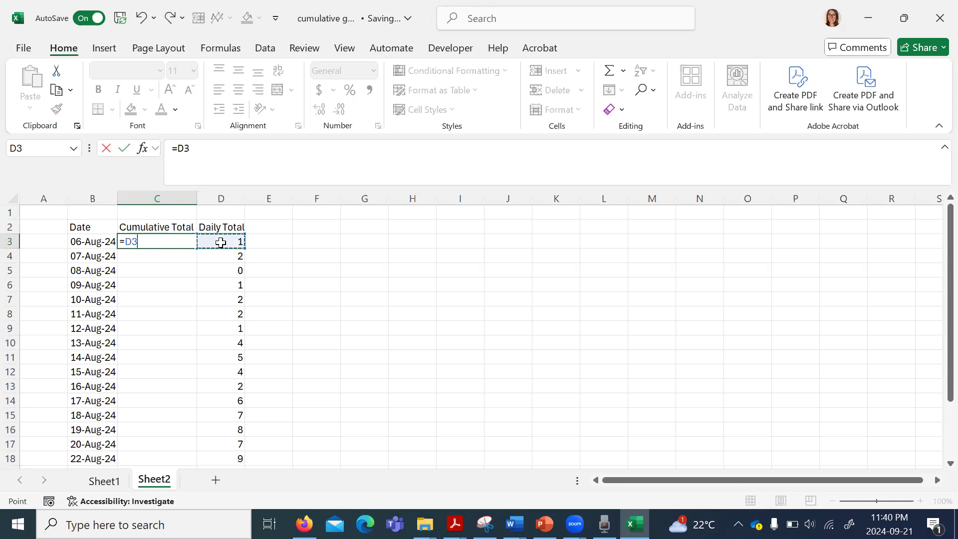
{"action": "key", "text": "Return"}
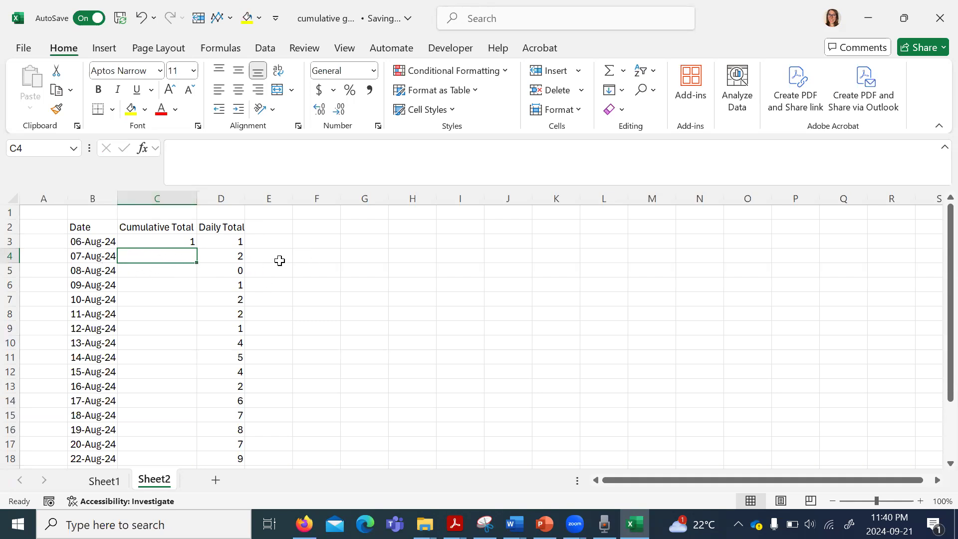
- Enter the formula =C3+D4 in C4 to add the second daily total to the previous cumulative total
{"action": "type", "text": "="}
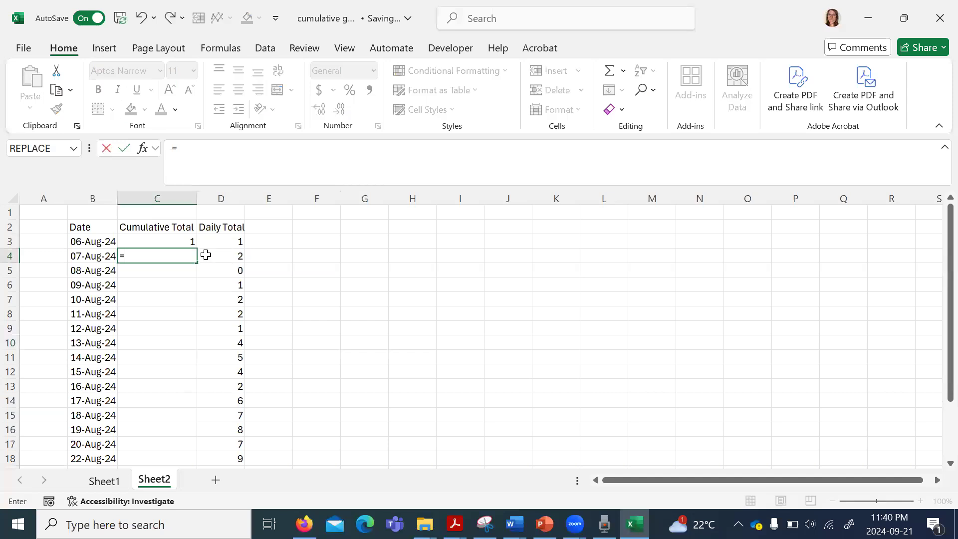
{"action": "left_click", "coordinate": [174, 241]}
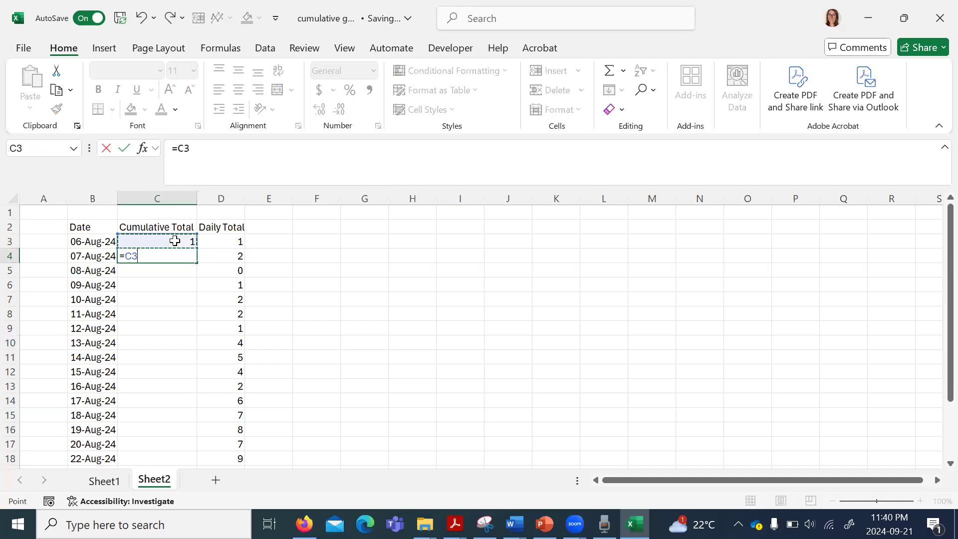
{"action": "type", "text": "+"}
{"action": "left_click", "coordinate": [232, 256]}
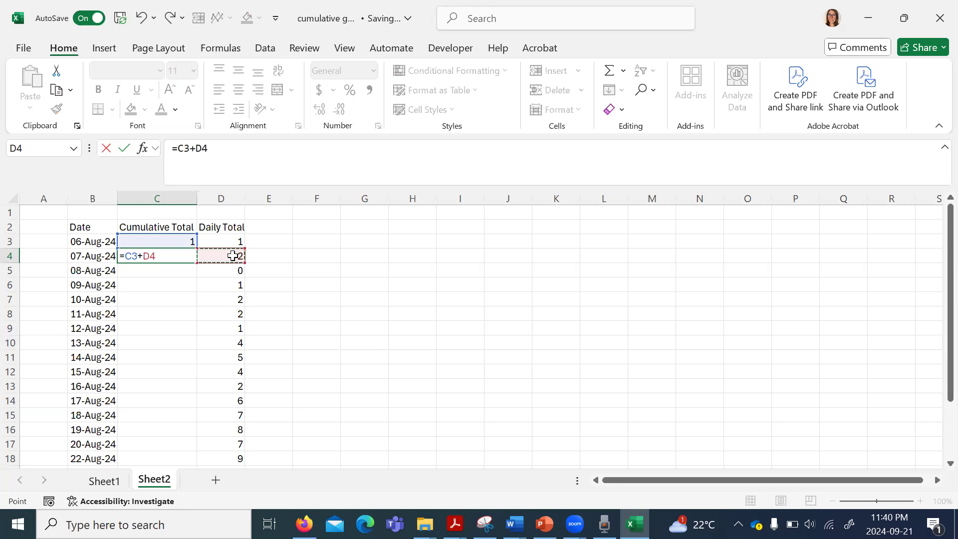
{"action": "key", "text": "Return"}
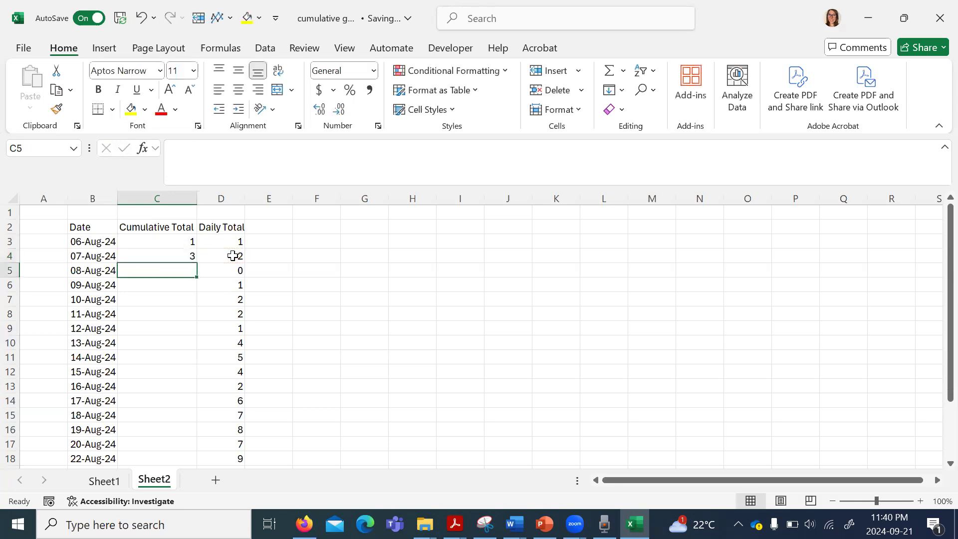
- Fill the running-total formula in C4 down through C22, the row for 26-Aug-24
{"action": "left_click", "coordinate": [171, 255]}
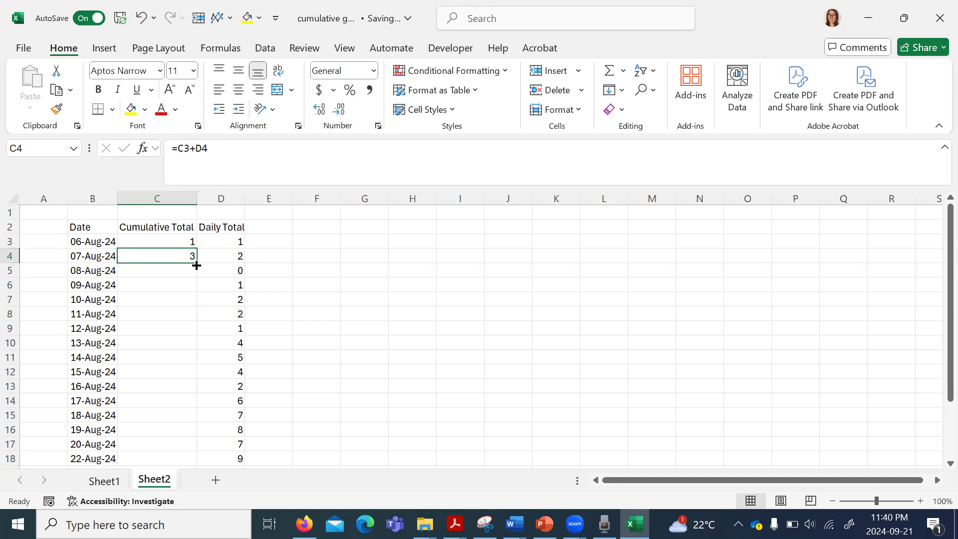
{"action": "left_click_drag", "start_coordinate": [197, 272], "coordinate": [164, 441]}
{"action": "left_click", "coordinate": [216, 180]}
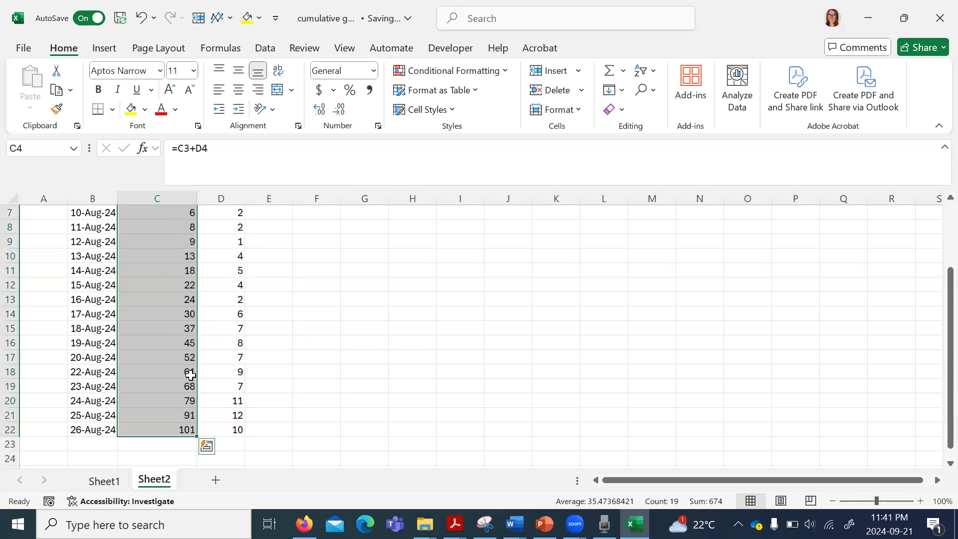
{"action": "left_click", "coordinate": [175, 360]}
{"action": "scroll", "coordinate": [178, 301], "scroll_direction": "up", "scroll_amount": 2}
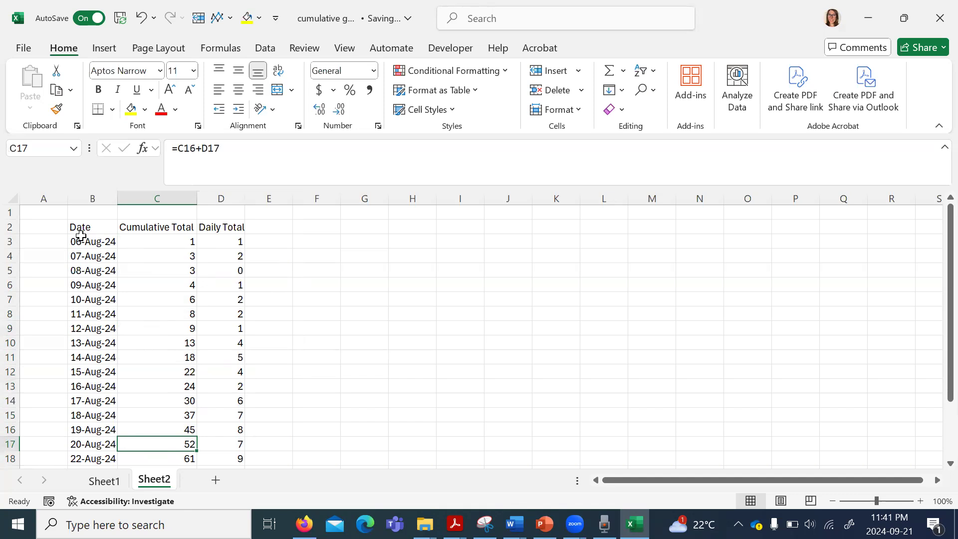
- Insert a line chart with markers from the Date and Cumulative Total data in B2:C22
{"action": "left_click_drag", "start_coordinate": [76, 227], "coordinate": [161, 449]}
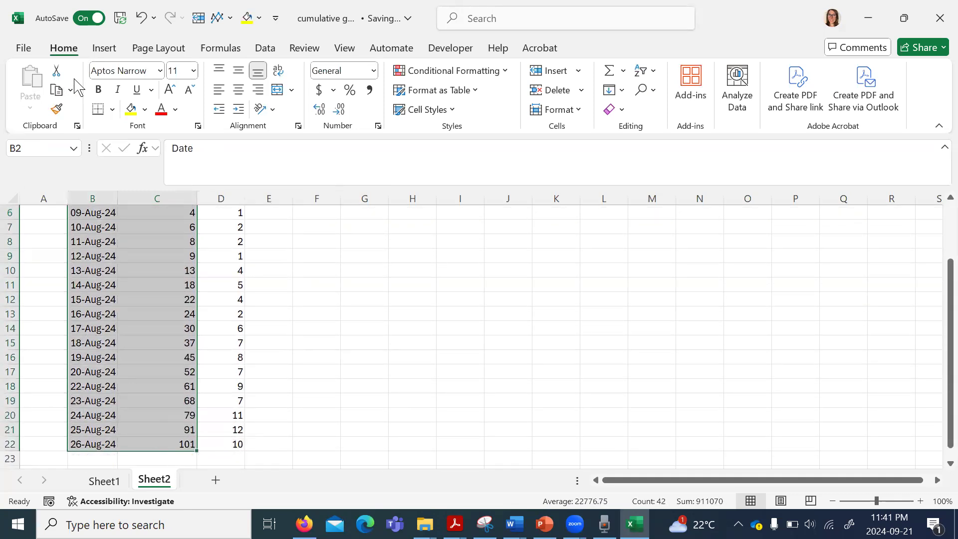
{"action": "left_click", "coordinate": [103, 52]}
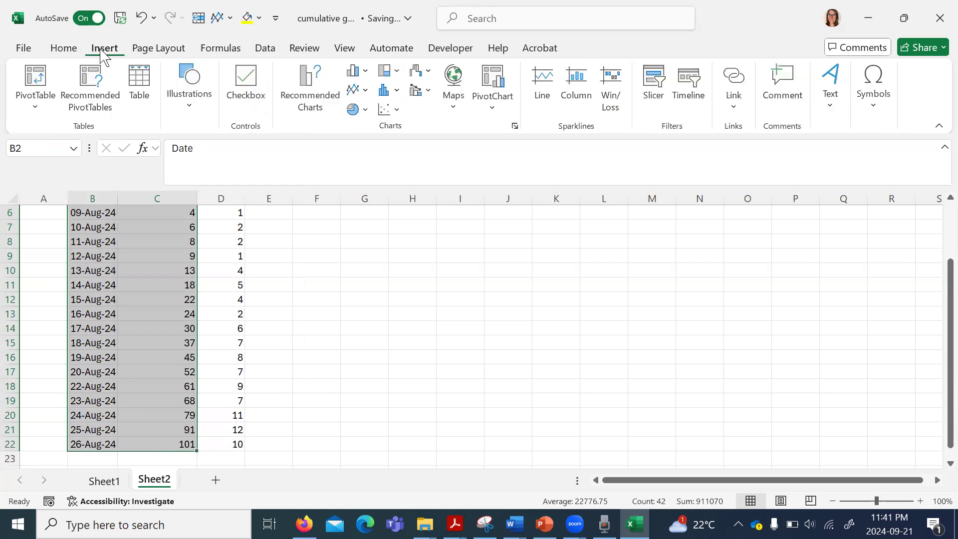
{"action": "left_click", "coordinate": [364, 91]}
{"action": "left_click", "coordinate": [482, 145]}
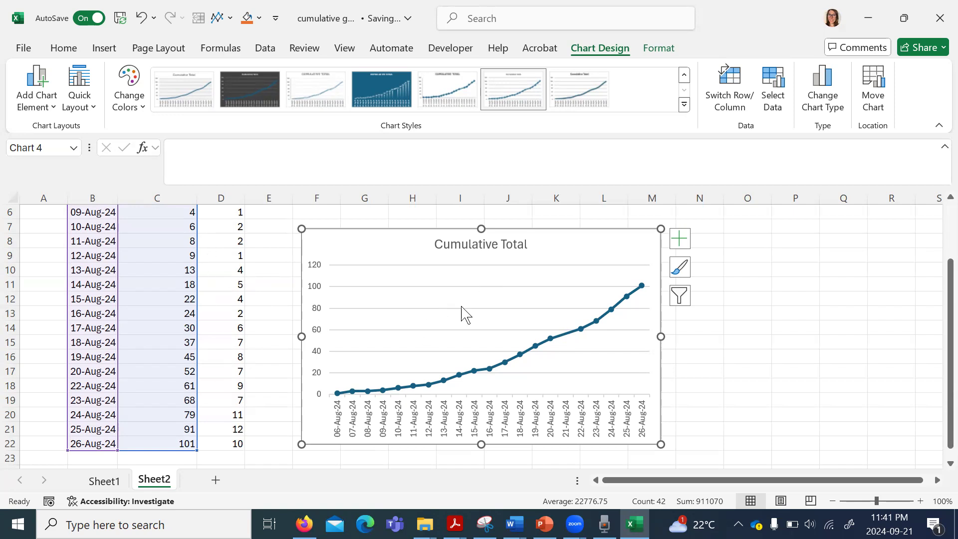
- Add axis titles to the chart, naming the vertical axis "Frequency" and the horizontal axis "Dates"
{"action": "left_click", "coordinate": [681, 240]}
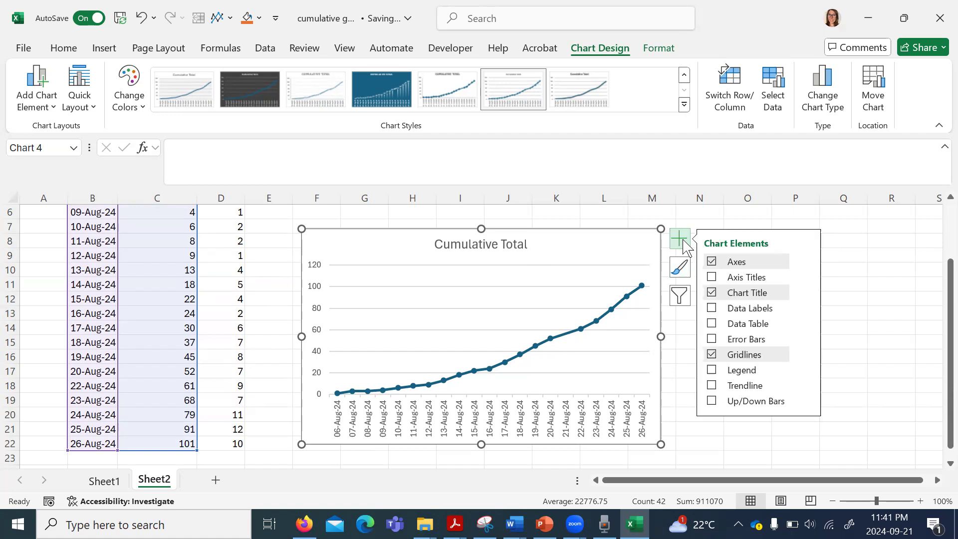
{"action": "left_click", "coordinate": [711, 277]}
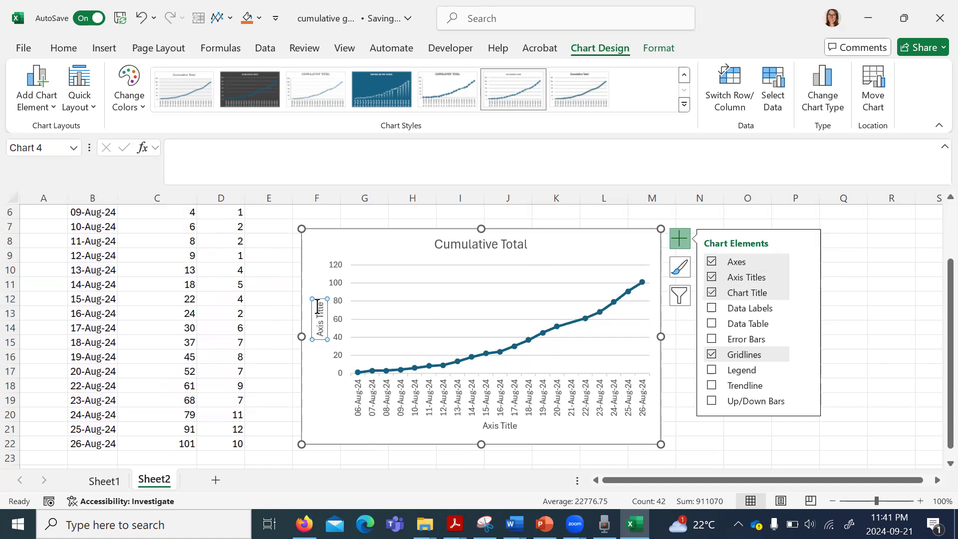
{"action": "left_click_drag", "start_coordinate": [320, 305], "coordinate": [321, 339]}
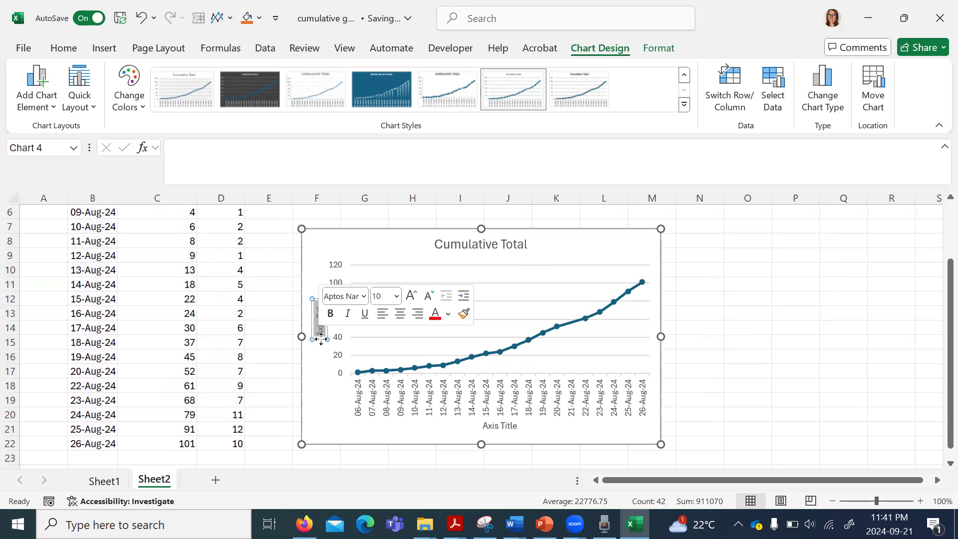
{"action": "type", "text": "Frequency"}
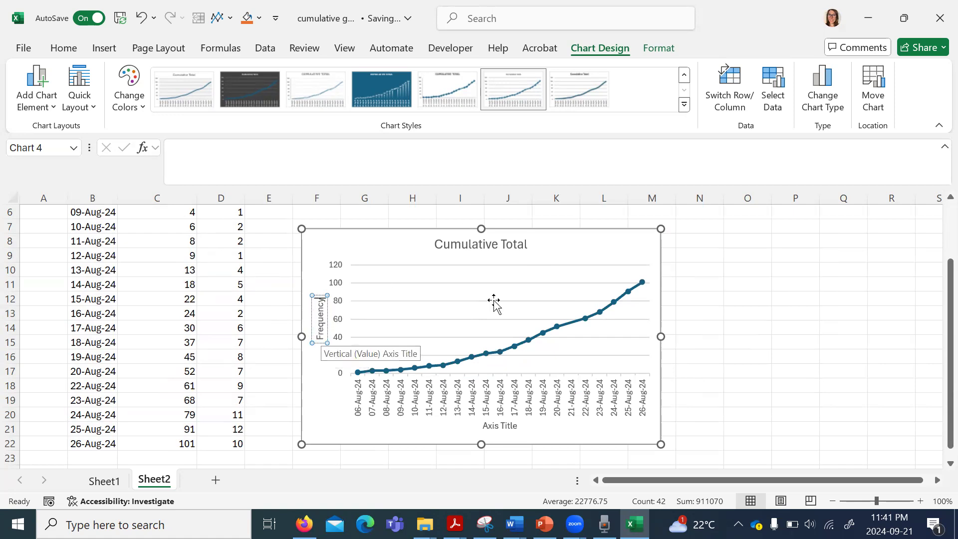
{"action": "left_click", "coordinate": [499, 426]}
{"action": "left_click_drag", "start_coordinate": [483, 426], "coordinate": [521, 425]}
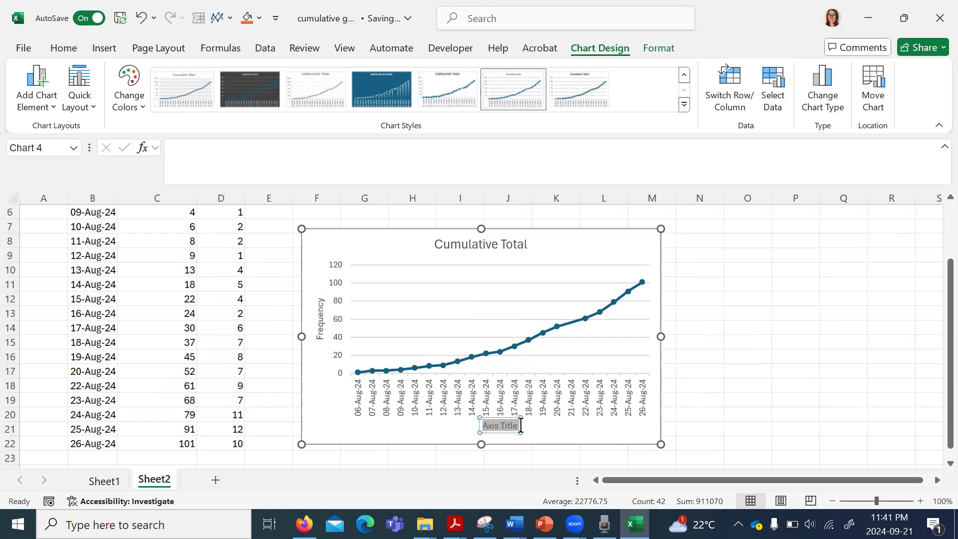
{"action": "type", "text": "Dates"}
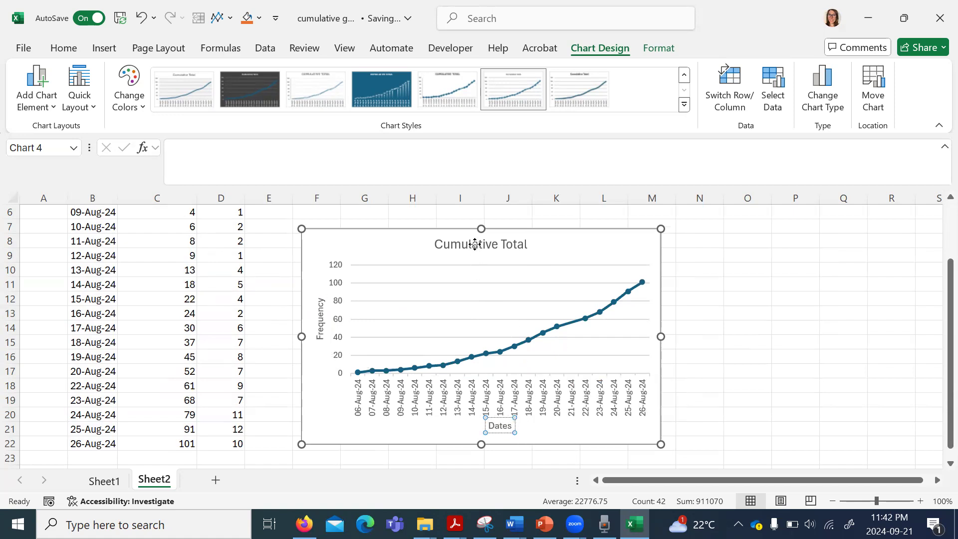
- Change the chart title to "Books Read"
{"action": "left_click", "coordinate": [441, 245]}
{"action": "left_click_drag", "start_coordinate": [433, 244], "coordinate": [577, 246]}
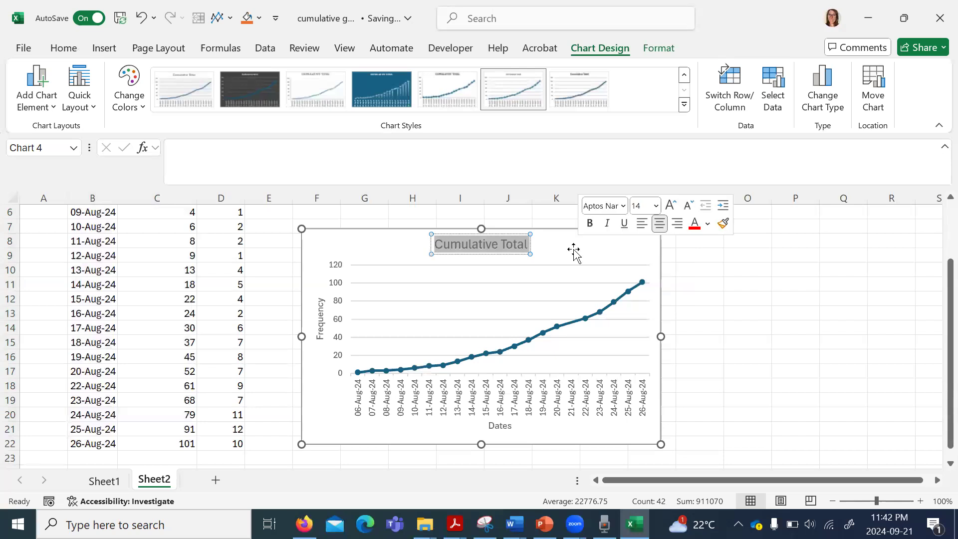
{"action": "type", "text": "Books Read"}
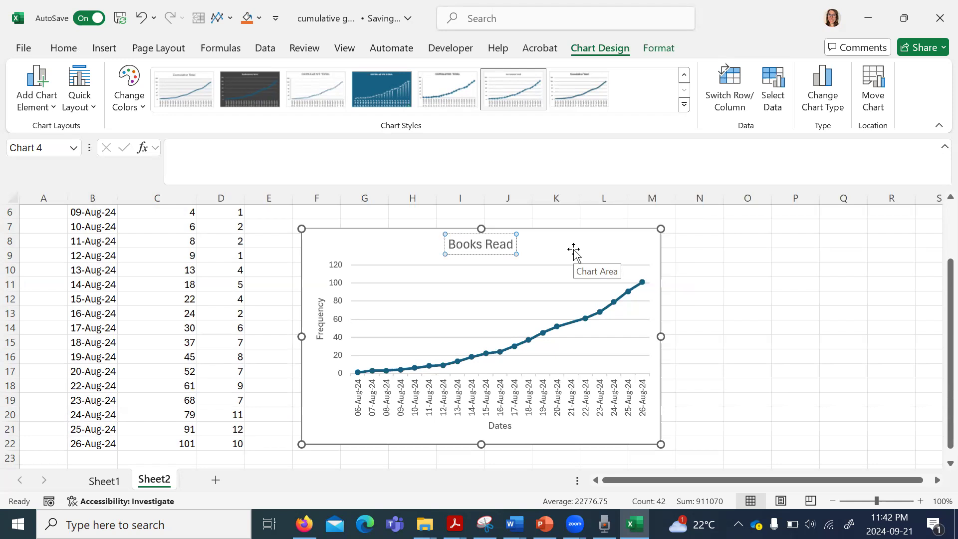
{"action": "left_click", "coordinate": [729, 269]}
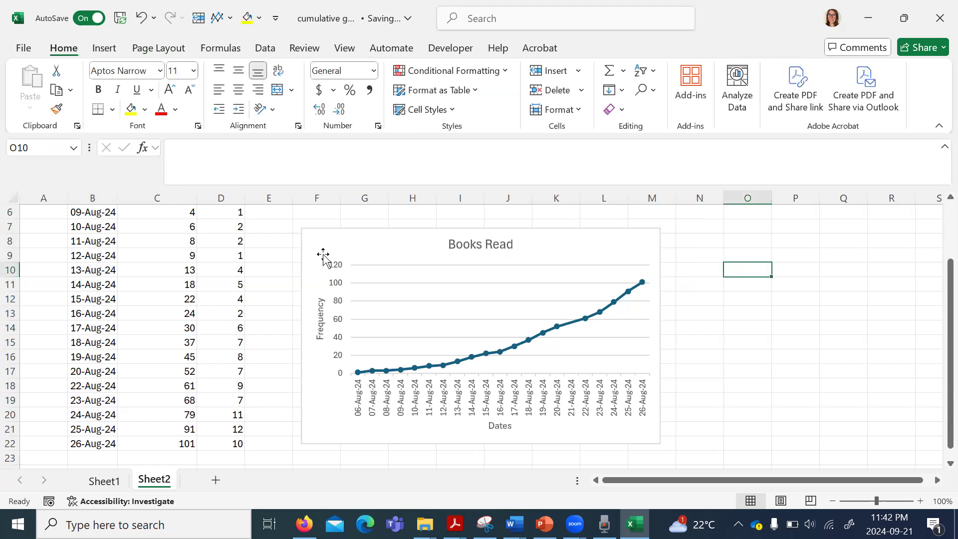
- Remove the chart's horizontal gridlines and recolour its data line with a dark grey monochromatic palette
{"action": "left_click", "coordinate": [382, 284]}
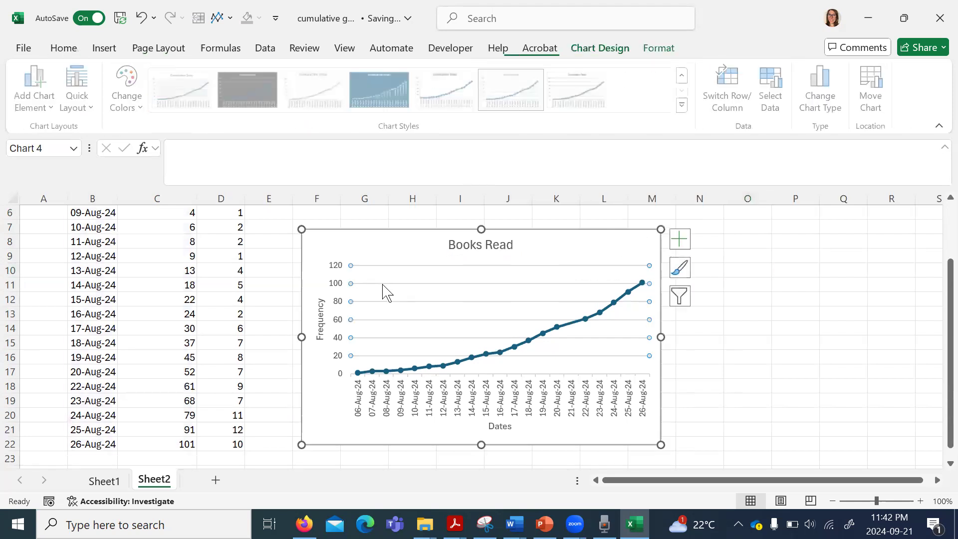
{"action": "left_click", "coordinate": [382, 285]}
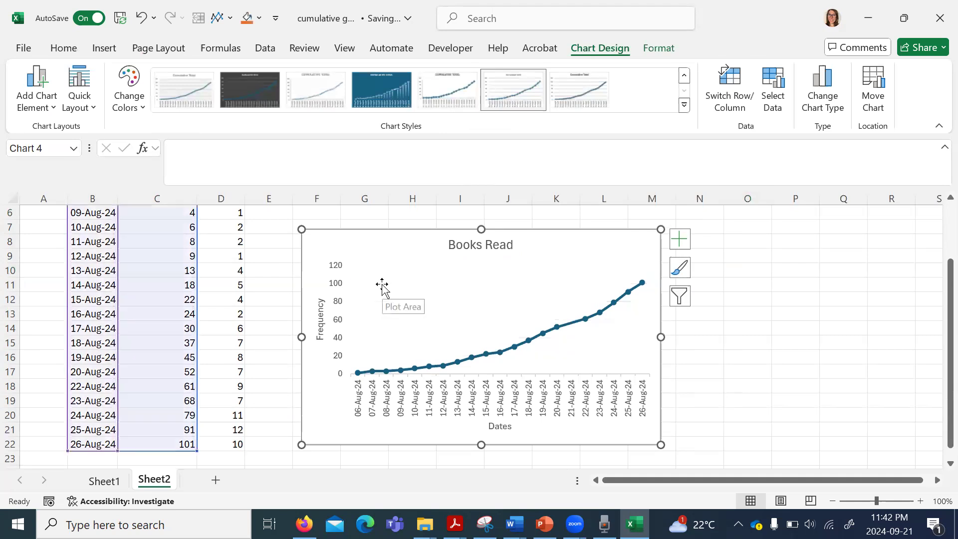
{"action": "left_click", "coordinate": [477, 357]}
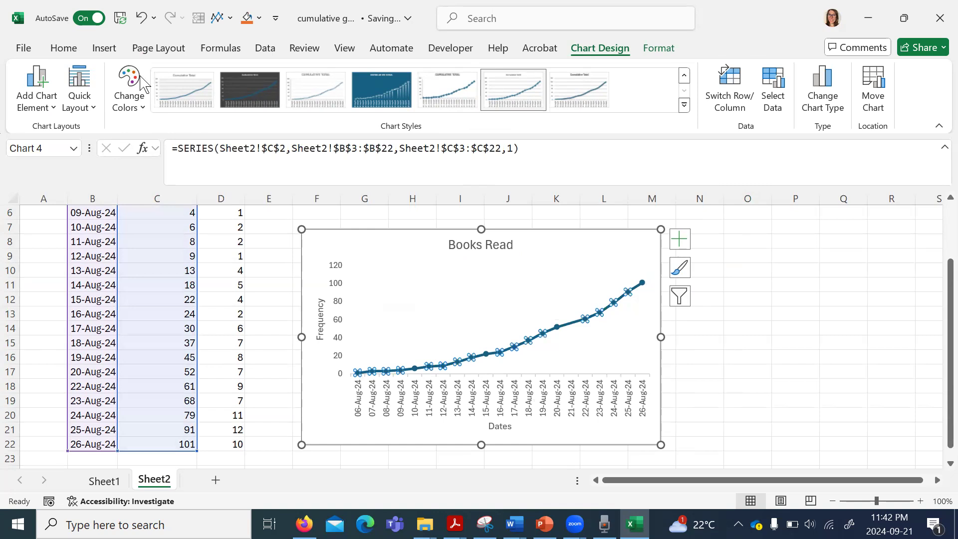
{"action": "left_click", "coordinate": [129, 93]}
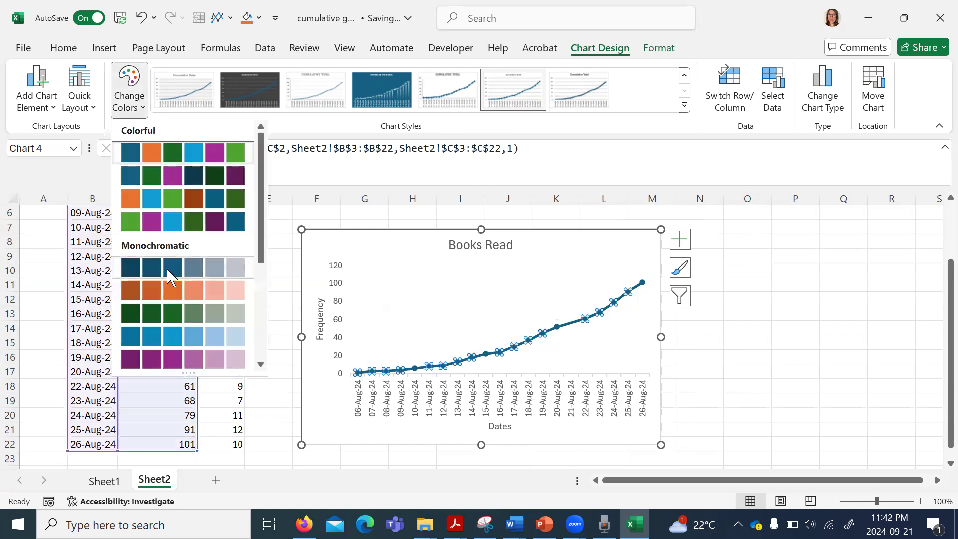
{"action": "scroll", "coordinate": [192, 299], "scroll_direction": "down", "scroll_amount": 5}
{"action": "left_click", "coordinate": [193, 227]}
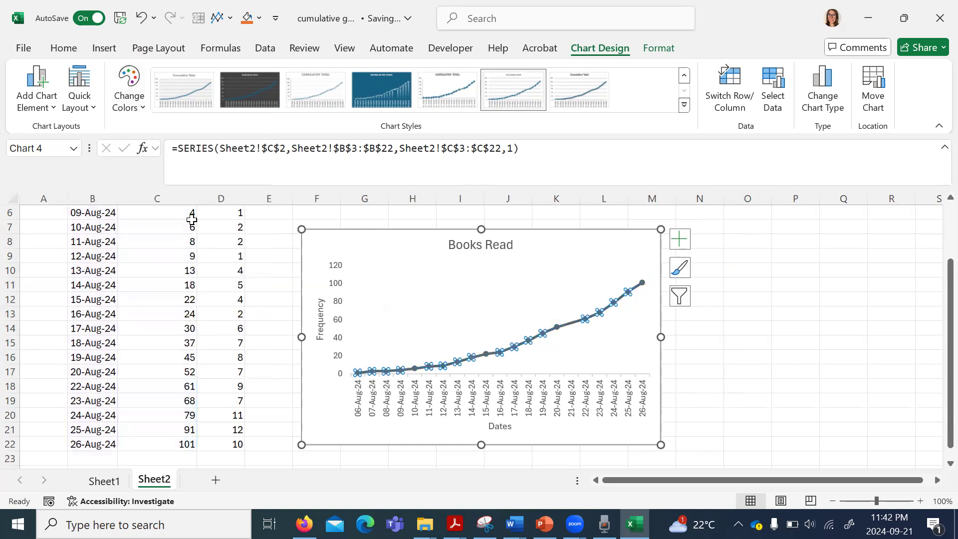
{"action": "left_click", "coordinate": [717, 338]}
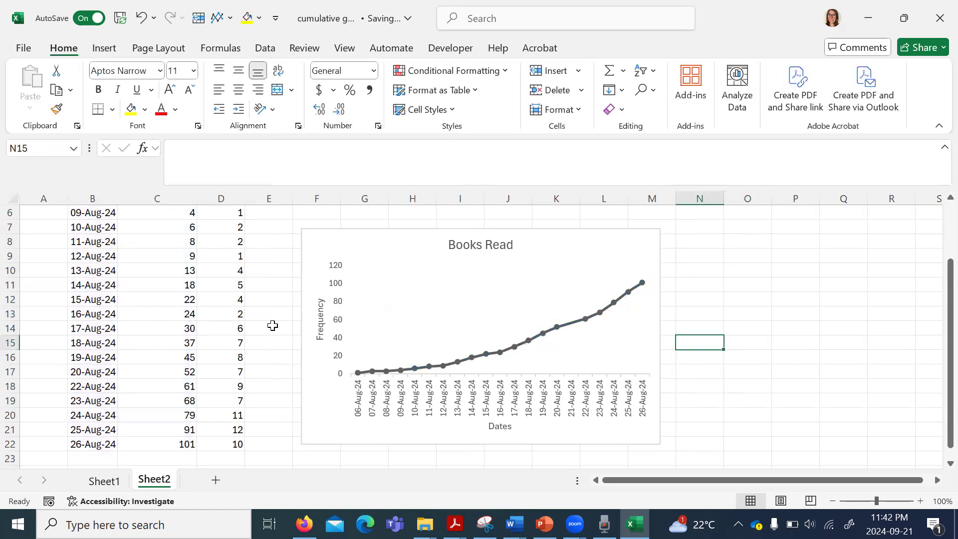
- Remove the outer border of the Books Read chart by setting the chart area's border to No line
{"action": "left_click", "coordinate": [317, 238]}
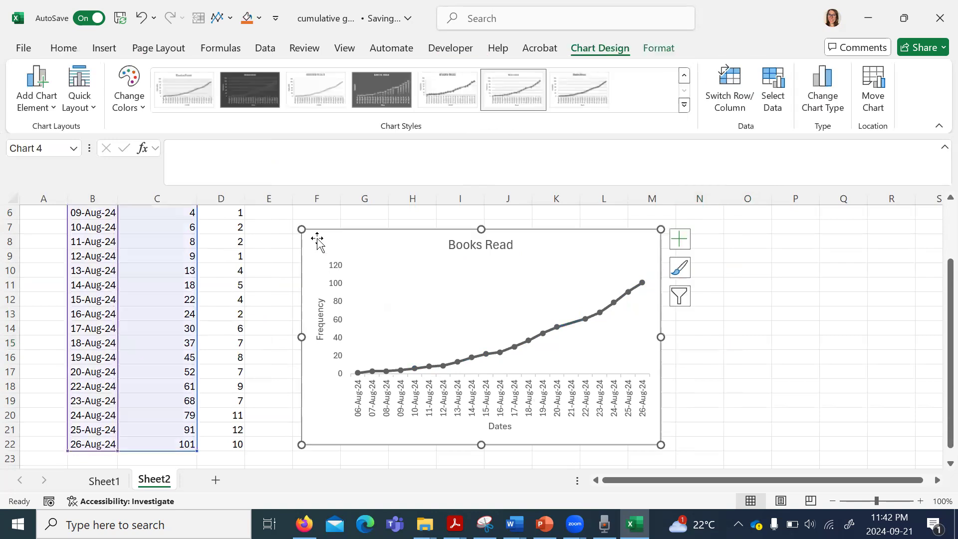
{"action": "right_click", "coordinate": [315, 248]}
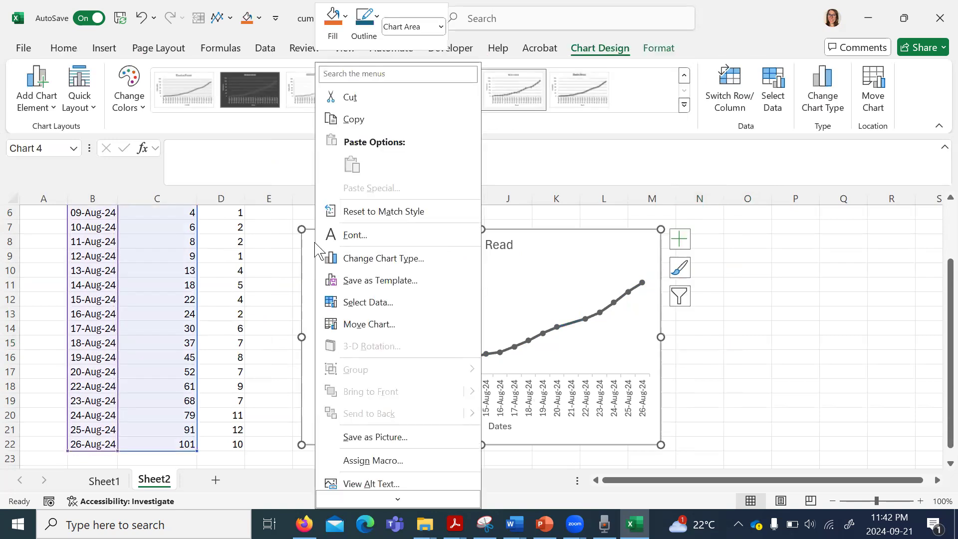
{"action": "left_click", "coordinate": [621, 239]}
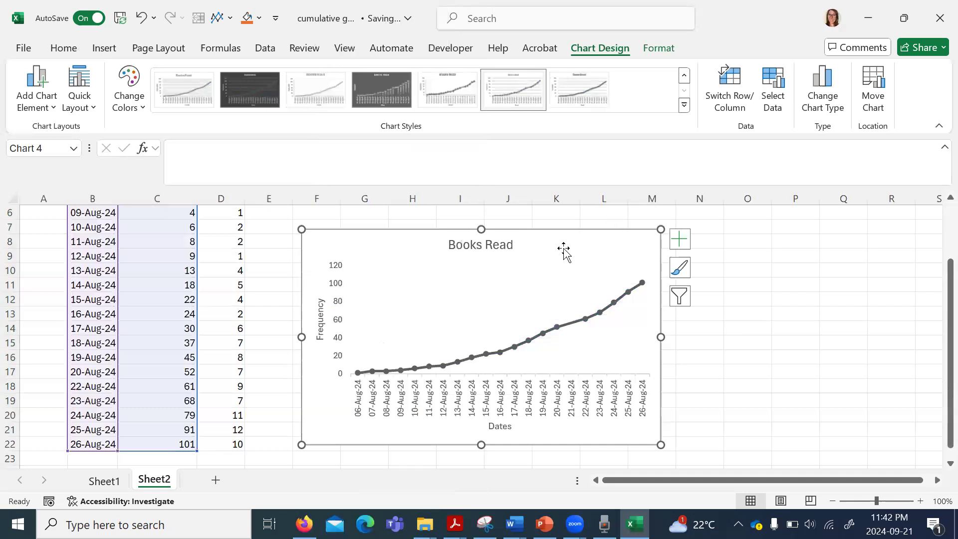
{"action": "right_click", "coordinate": [306, 242]}
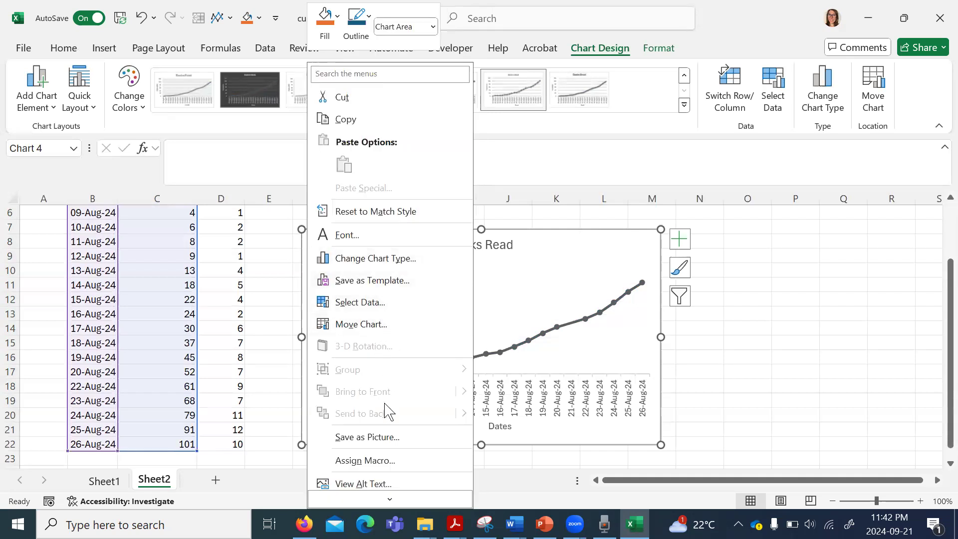
{"action": "mouse_move", "coordinate": [397, 493]}
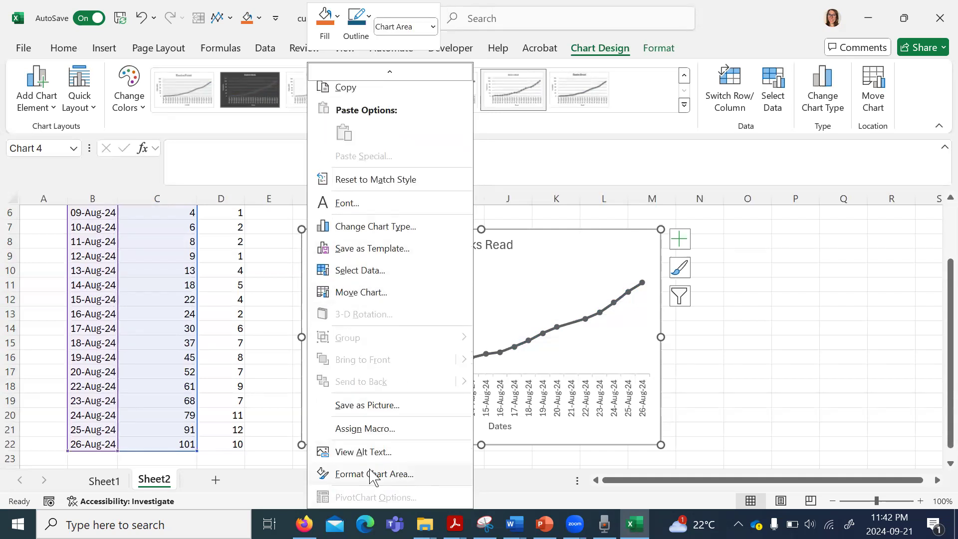
{"action": "left_click", "coordinate": [369, 475]}
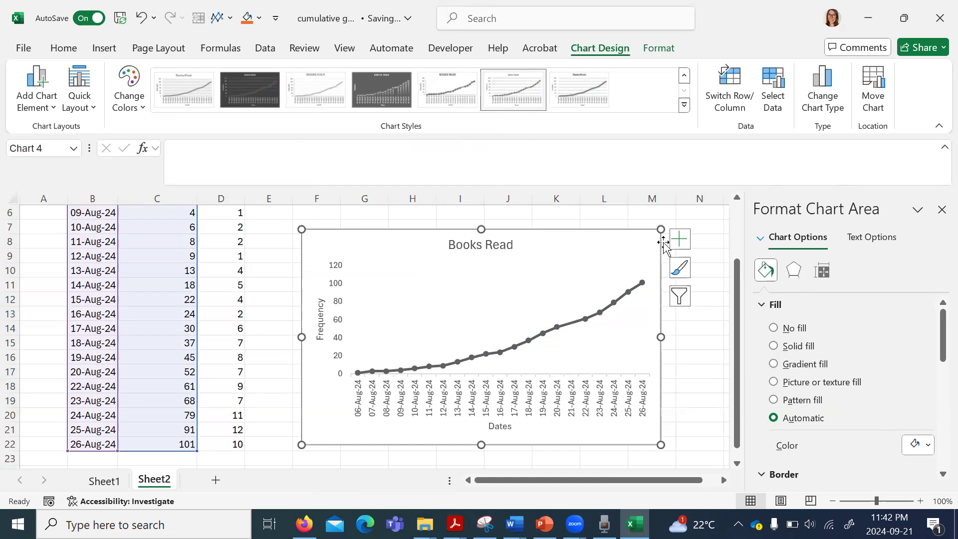
{"action": "scroll", "coordinate": [803, 403], "scroll_direction": "down", "scroll_amount": 1}
{"action": "scroll", "coordinate": [803, 403], "scroll_direction": "down", "scroll_amount": 2}
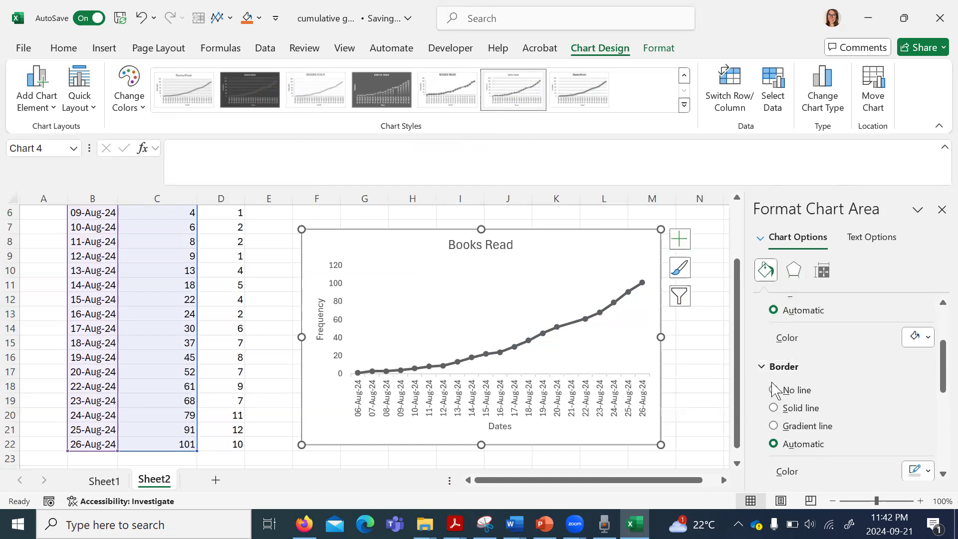
{"action": "left_click", "coordinate": [773, 389]}
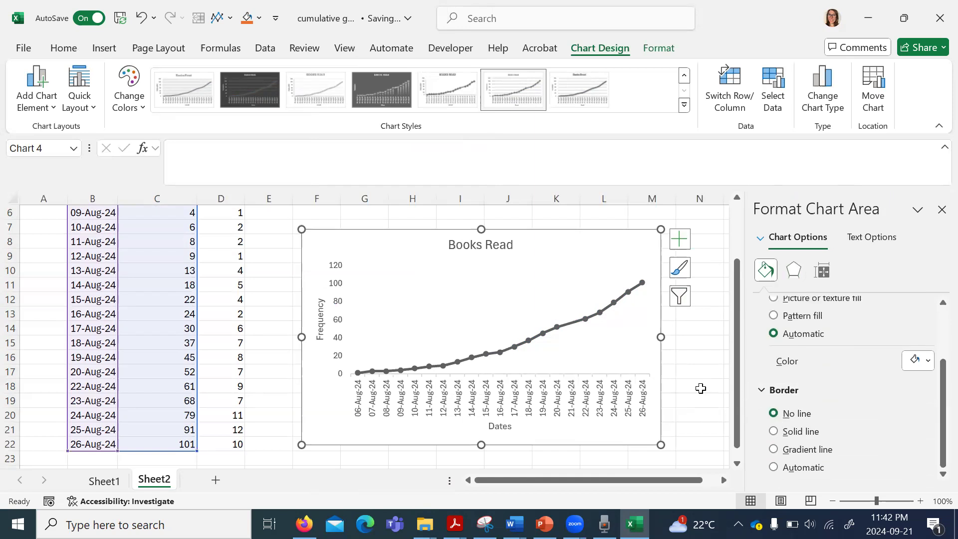
{"action": "left_click", "coordinate": [700, 388]}
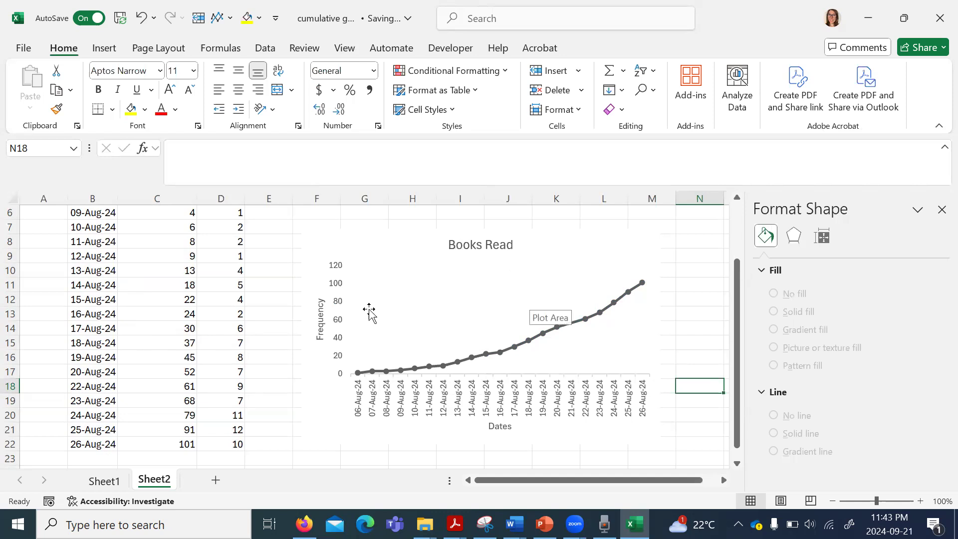
- Insert a blank row above the 11-Aug-24 entry in the data table
{"action": "scroll", "coordinate": [130, 284], "scroll_direction": "up", "scroll_amount": 2}
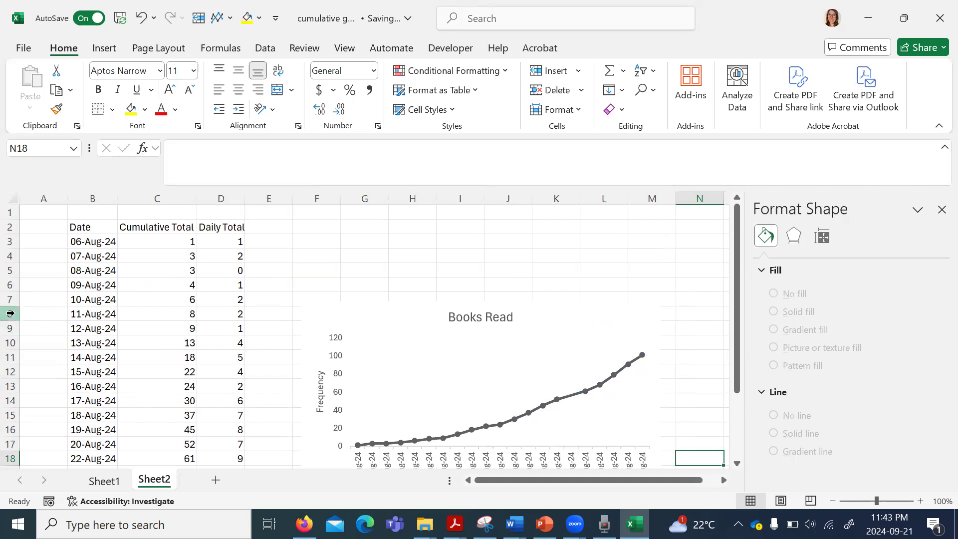
{"action": "left_click", "coordinate": [10, 313]}
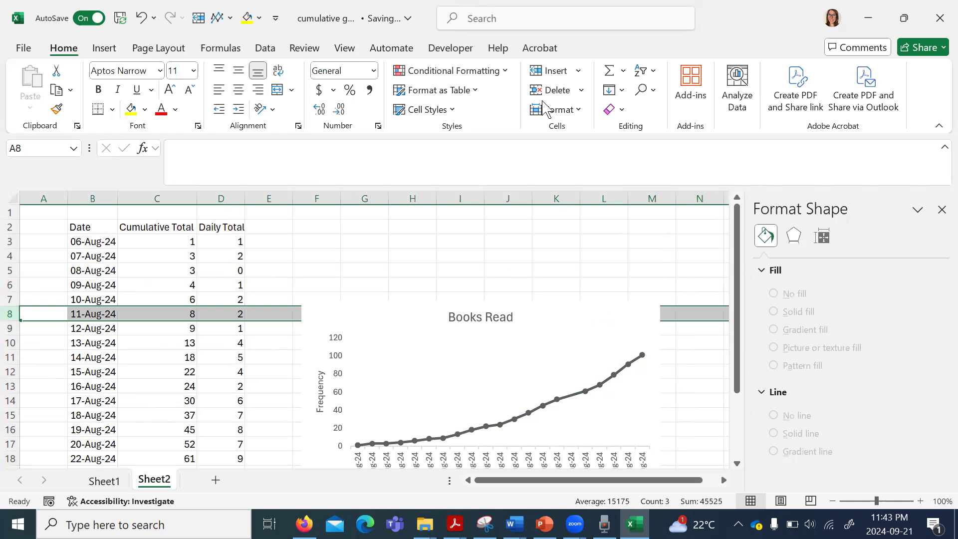
{"action": "left_click", "coordinate": [555, 72]}
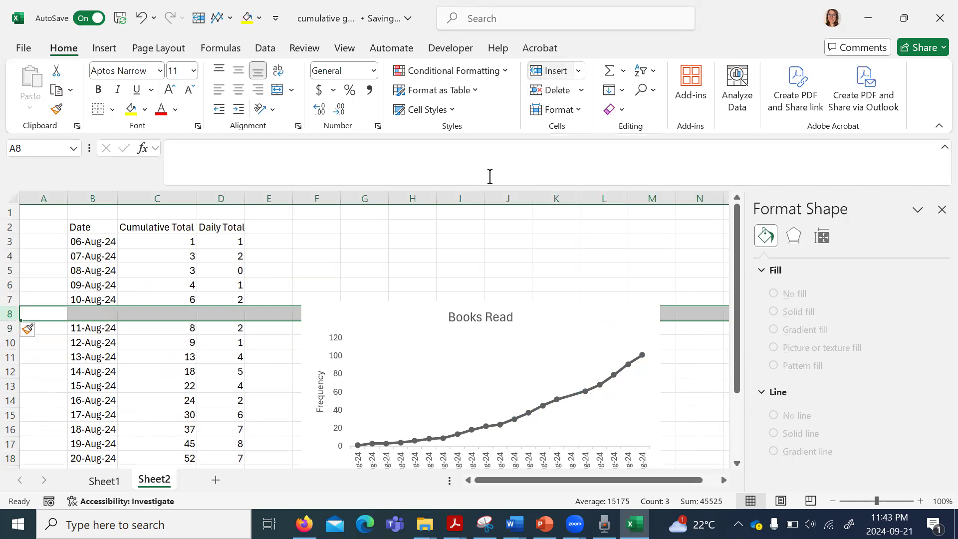
{"action": "left_click", "coordinate": [289, 255]}
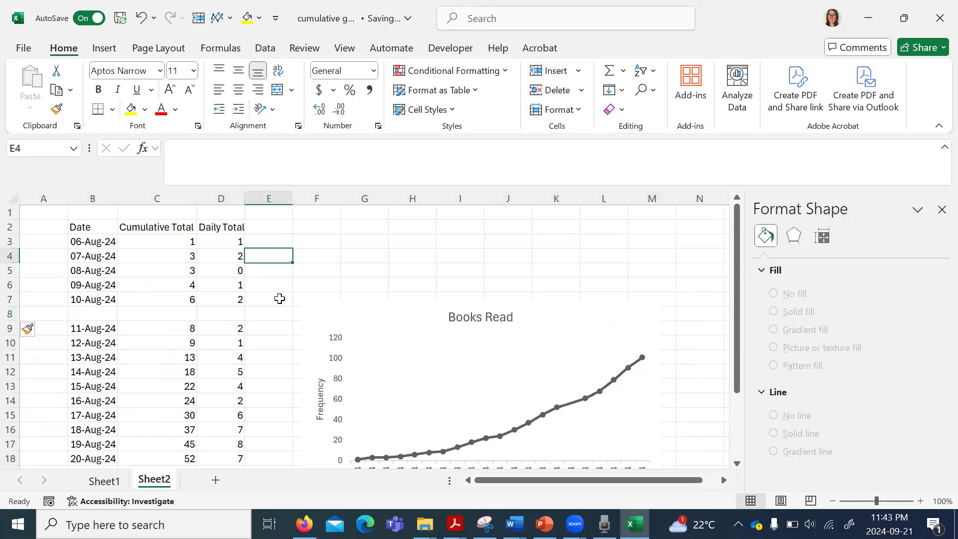
{"action": "scroll", "coordinate": [280, 349], "scroll_direction": "down", "scroll_amount": 1}
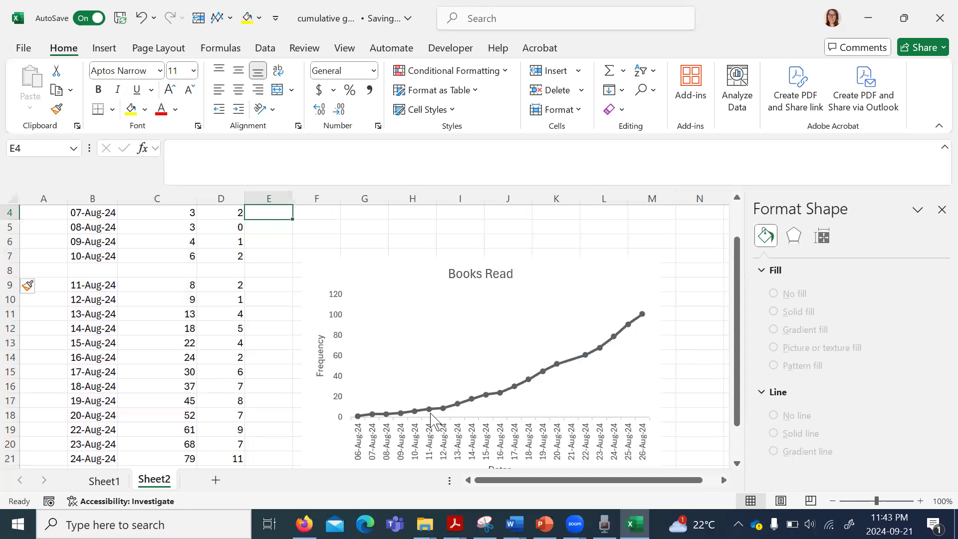
{"action": "left_click", "coordinate": [469, 407]}
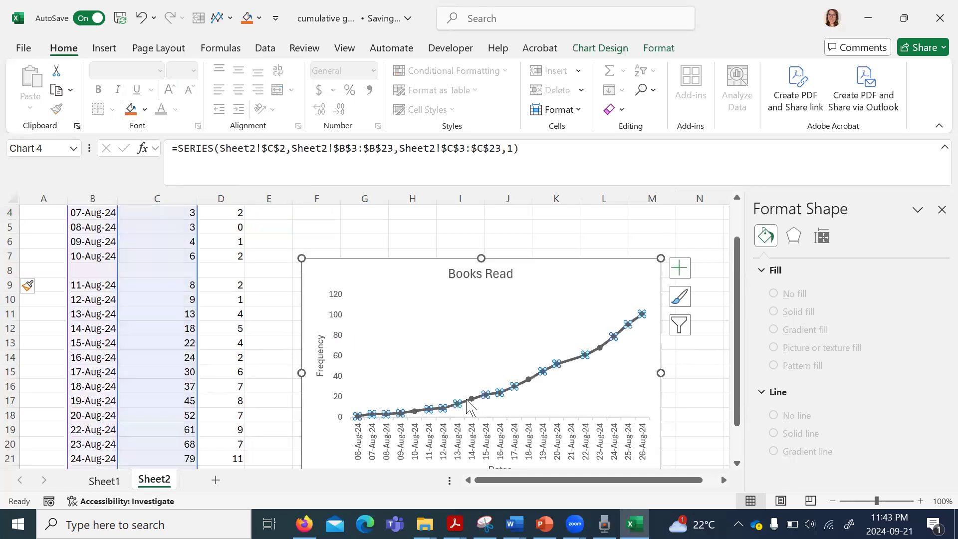
{"action": "right_click", "coordinate": [469, 405]}
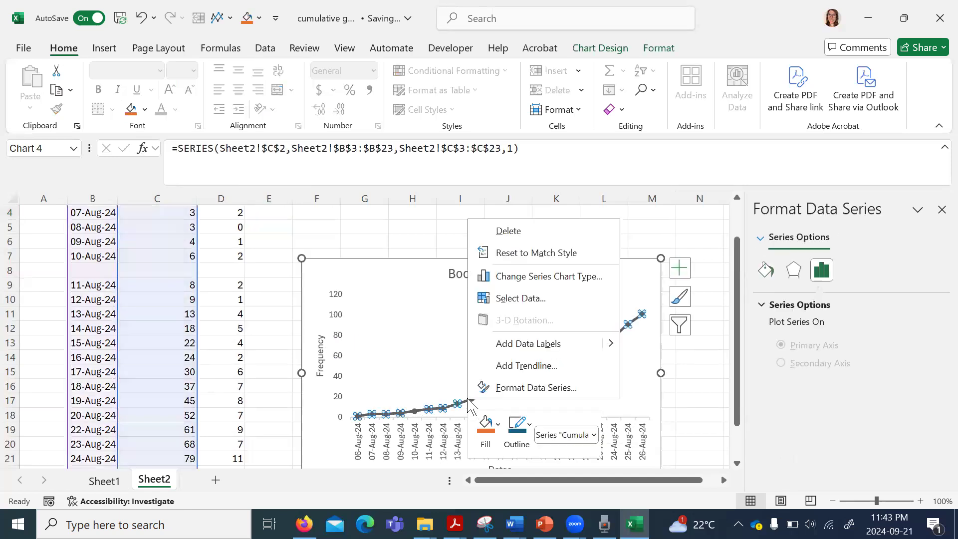
{"action": "left_click", "coordinate": [508, 388]}
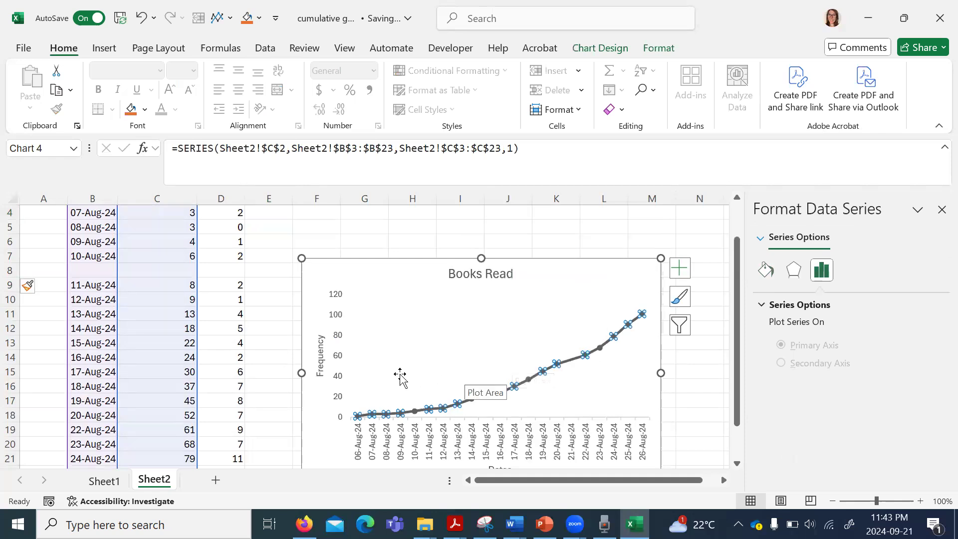
- Set the axis type of the chart's horizontal date axis to Text axis
{"action": "left_click", "coordinate": [410, 445]}
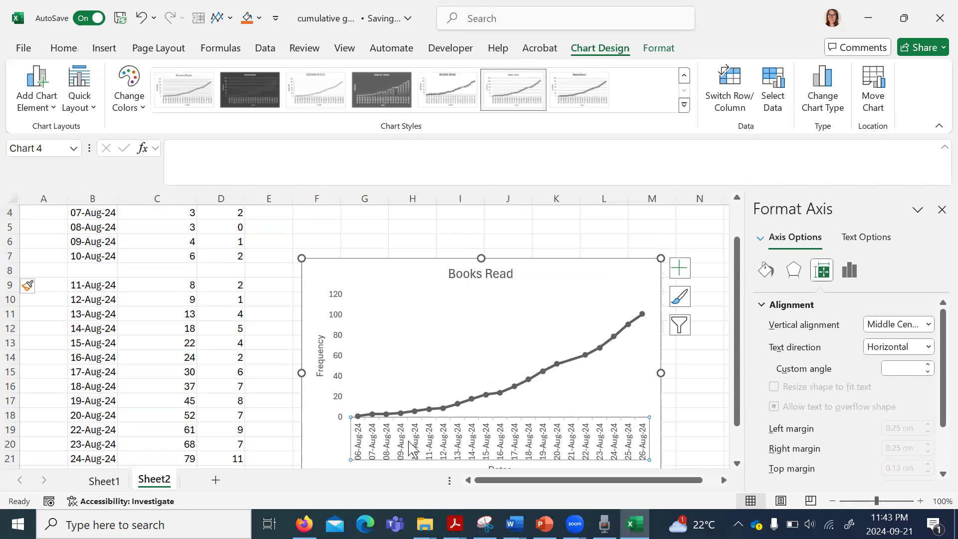
{"action": "right_click", "coordinate": [410, 447]}
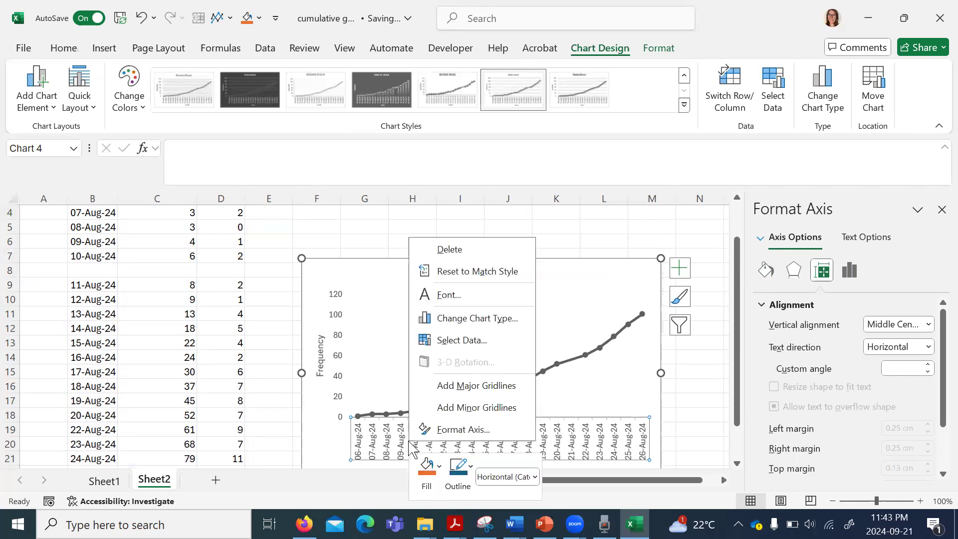
{"action": "left_click", "coordinate": [464, 430]}
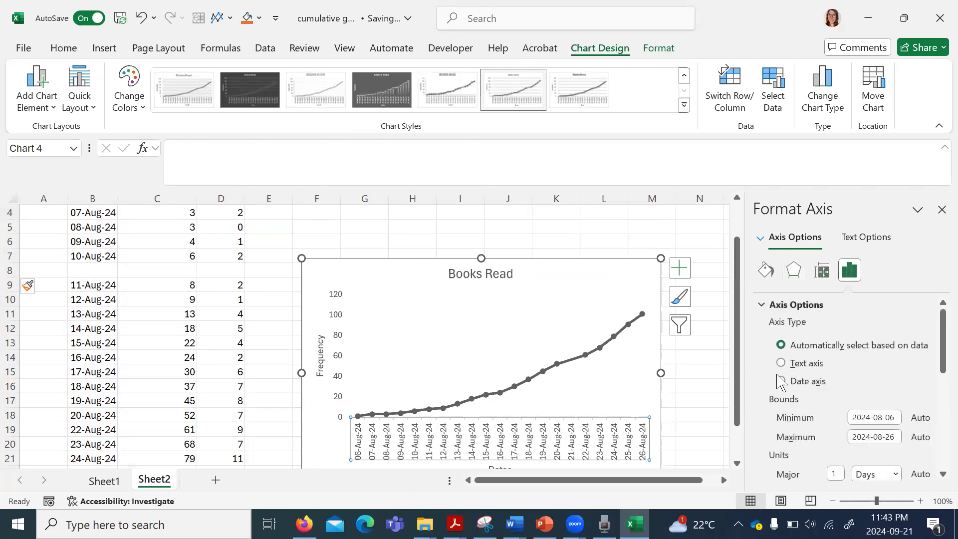
{"action": "left_click", "coordinate": [781, 364]}
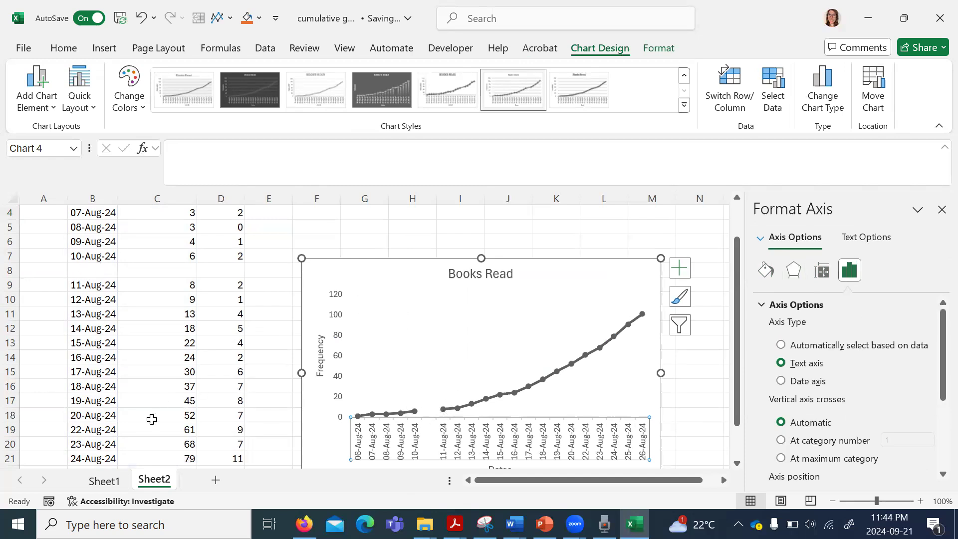
- Insert a blank row above the 18-Aug-24 entry and close the formatting pane
{"action": "left_click", "coordinate": [10, 386]}
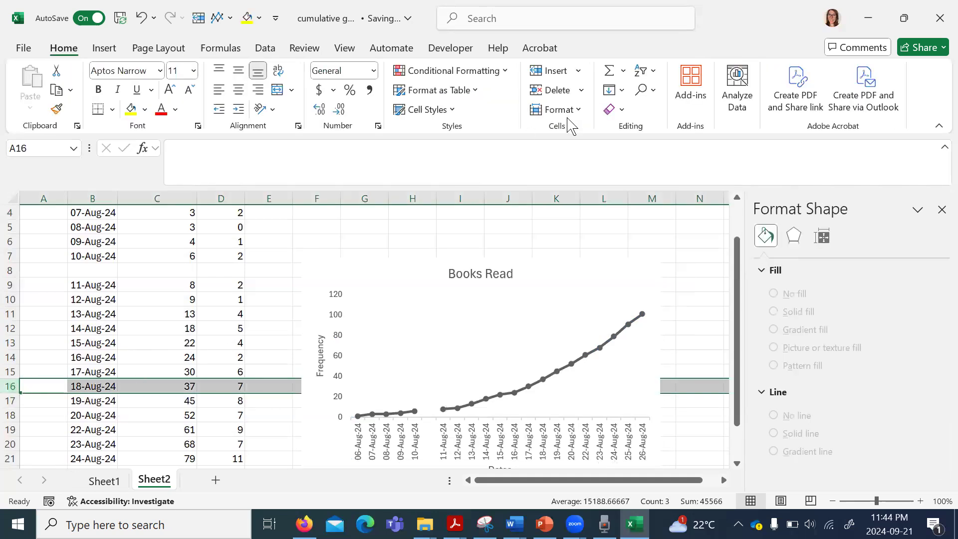
{"action": "left_click", "coordinate": [543, 71]}
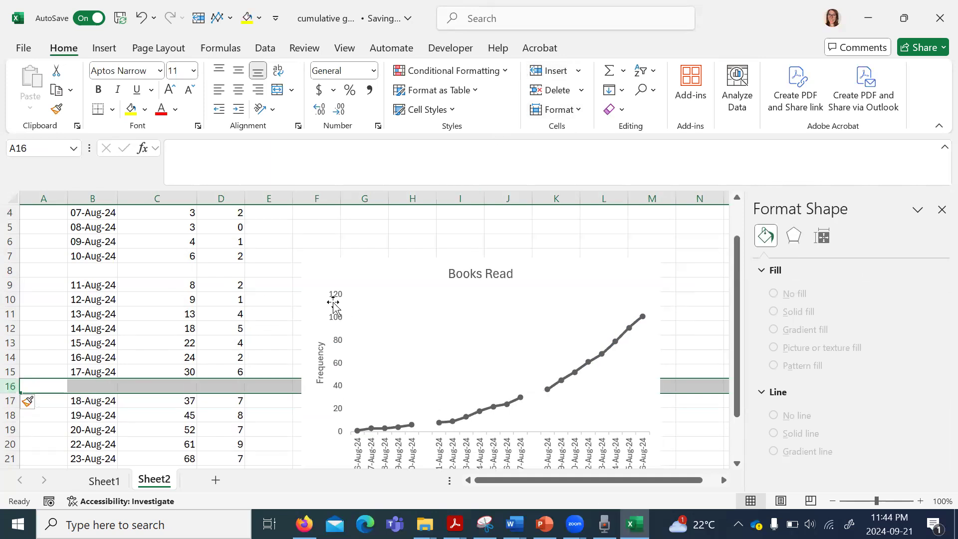
{"action": "left_click", "coordinate": [693, 274]}
{"action": "left_click", "coordinate": [938, 212]}
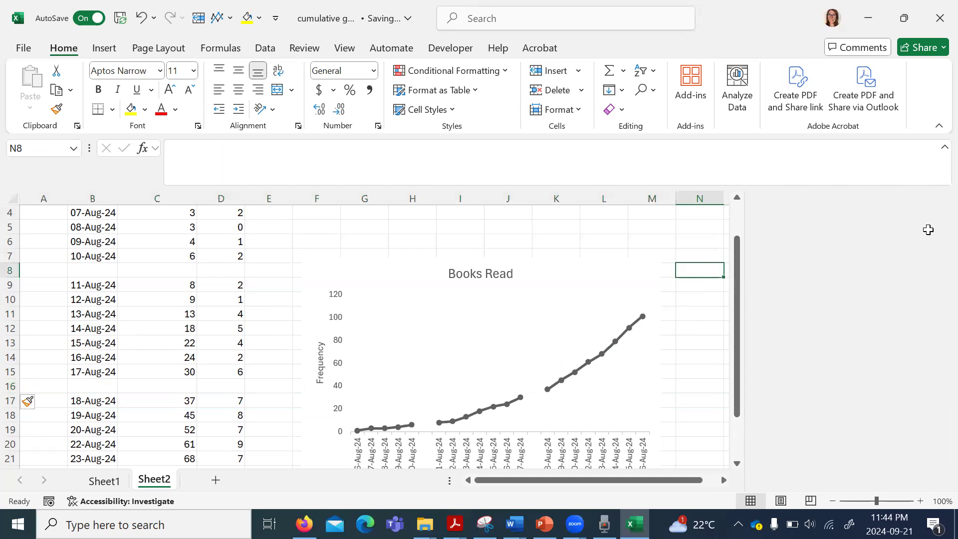
{"action": "scroll", "coordinate": [799, 373], "scroll_direction": "down", "scroll_amount": 1}
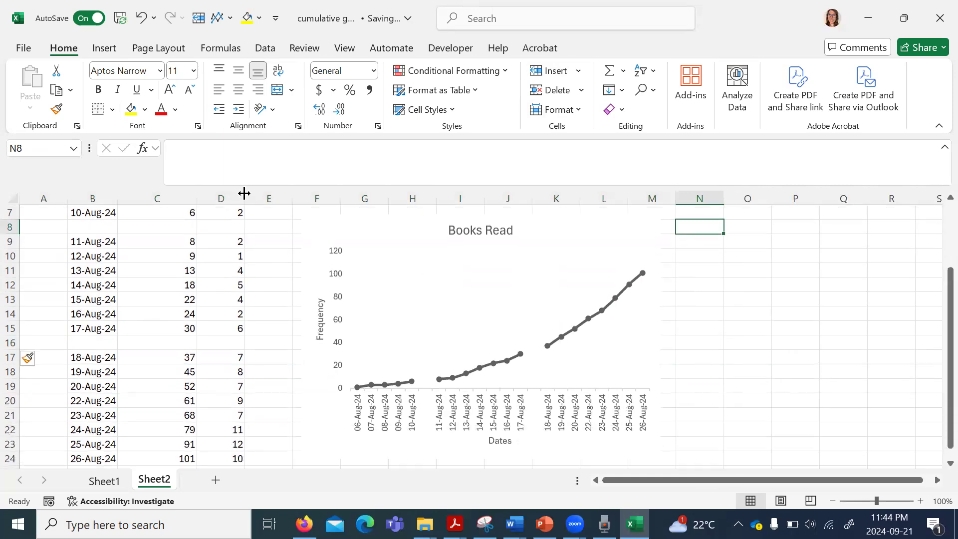
- Draw a vertical line about 5.56 cm tall in the chart between 10-Aug-24 and 11-Aug-24 and give it the black line style
{"action": "left_click", "coordinate": [104, 52]}
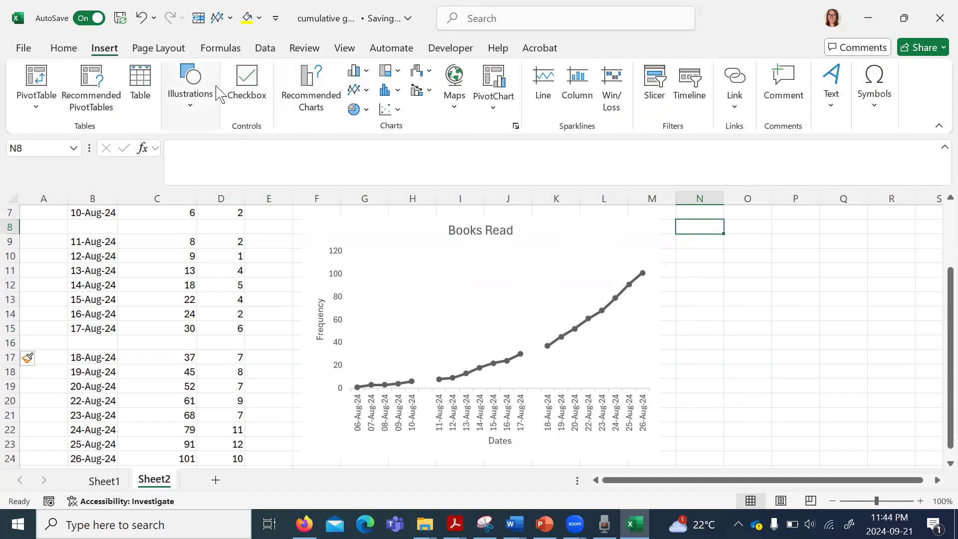
{"action": "left_click", "coordinate": [198, 89]}
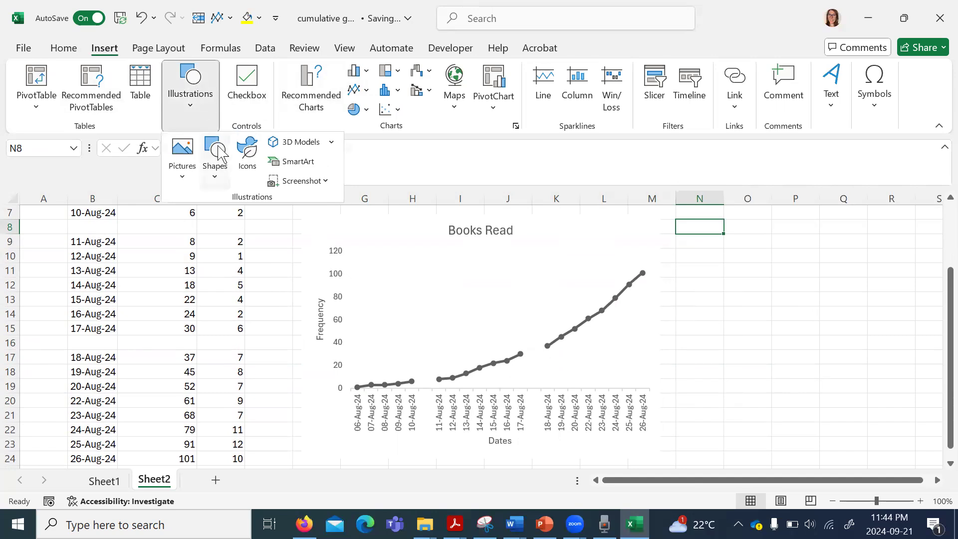
{"action": "left_click", "coordinate": [215, 162]}
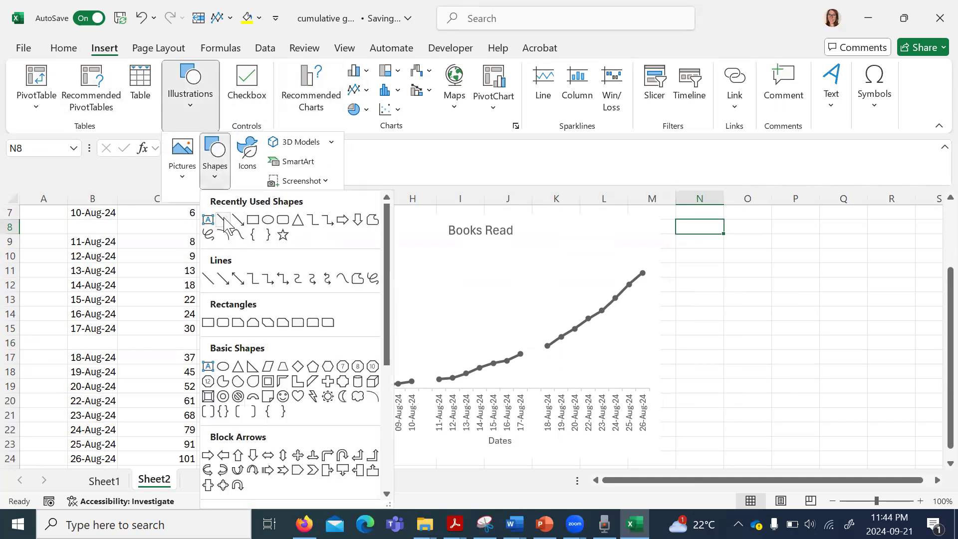
{"action": "left_click", "coordinate": [230, 226]}
{"action": "left_click_drag", "start_coordinate": [410, 229], "coordinate": [410, 386]}
{"action": "left_click_drag", "start_coordinate": [410, 313], "coordinate": [424, 310]}
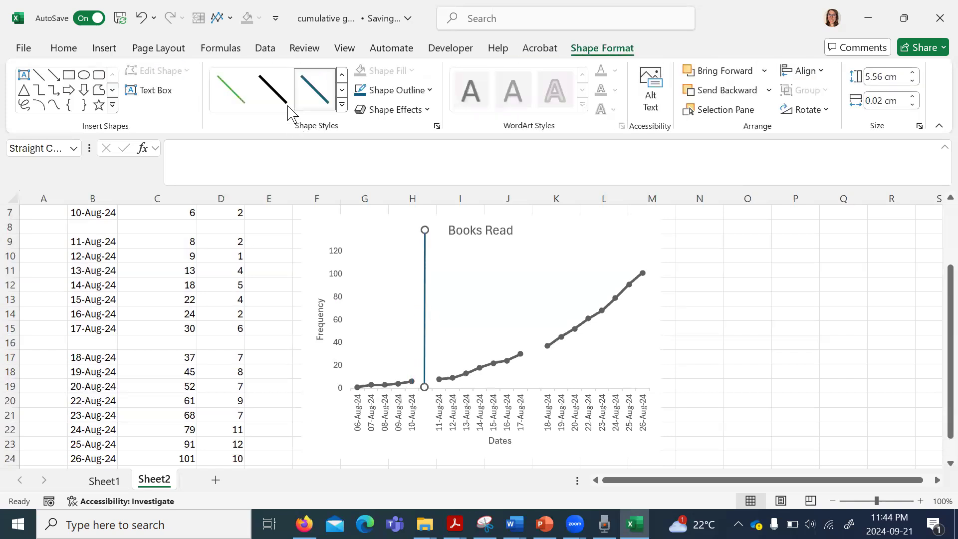
{"action": "left_click", "coordinate": [272, 90]}
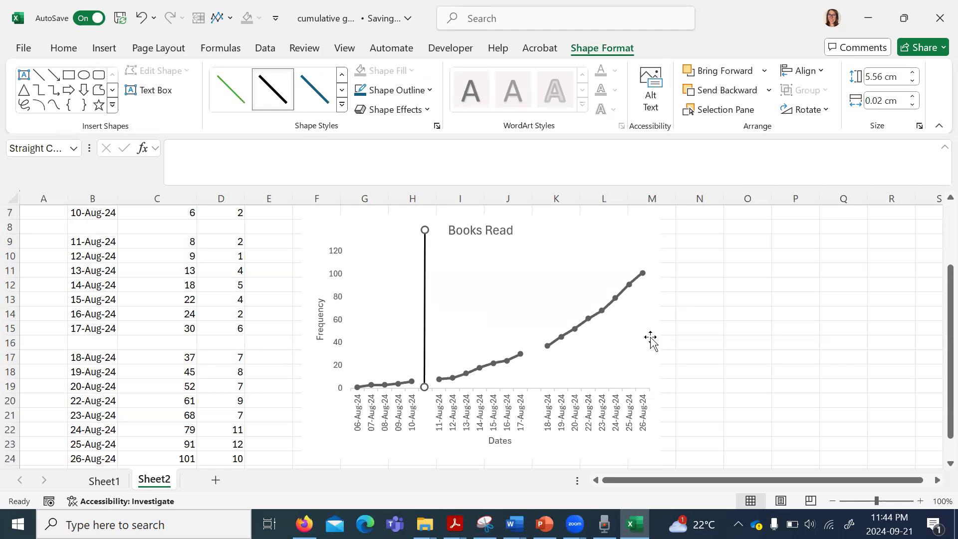
- Paste a copy of the black vertical line and position it in the chart's gap between 17-Aug-24 and 18-Aug-24
{"action": "left_click", "coordinate": [743, 333]}
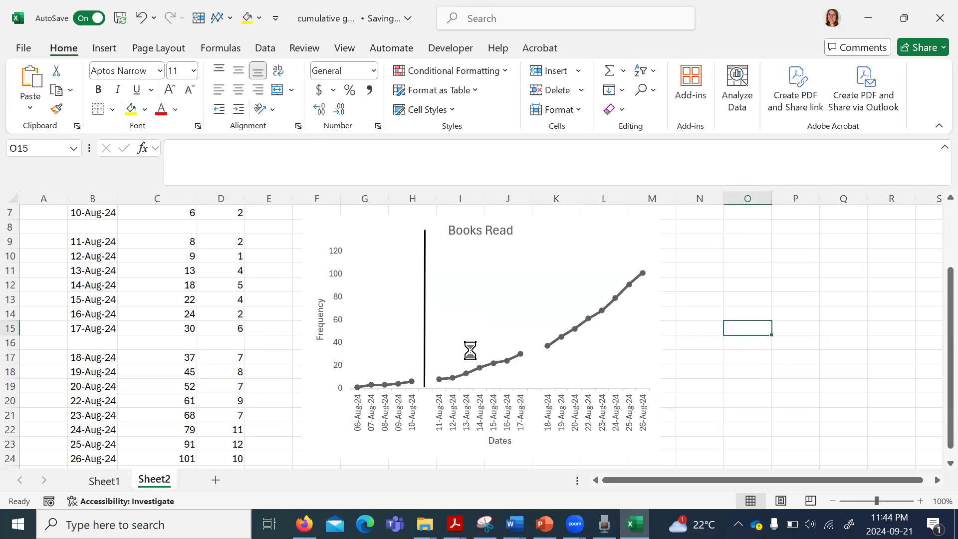
{"action": "key", "text": "ctrl+v"}
{"action": "left_click_drag", "start_coordinate": [723, 357], "coordinate": [541, 269]}
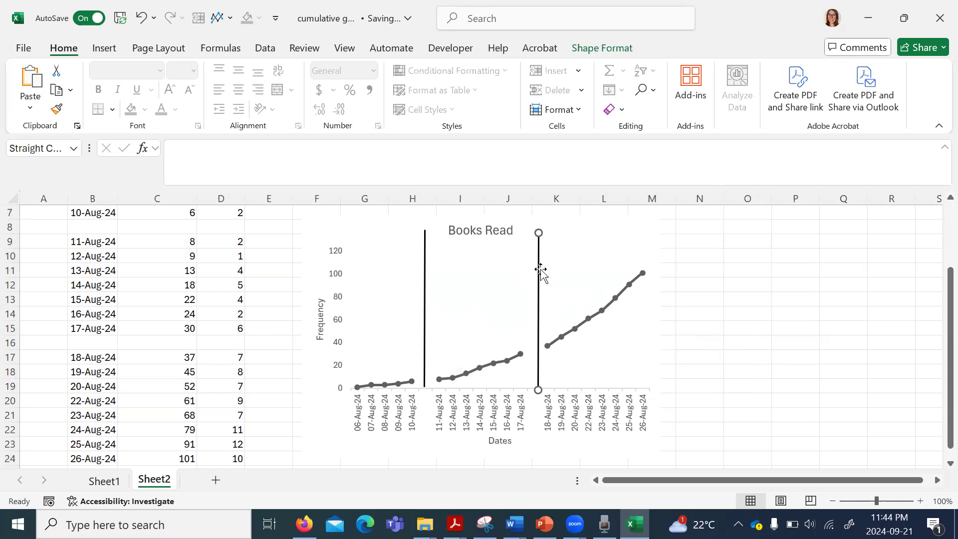
- Shorten both vertical lines from their upper ends so they stop just below the chart title
{"action": "left_click", "coordinate": [425, 233]}
{"action": "left_click_drag", "start_coordinate": [422, 229], "coordinate": [426, 244]}
{"action": "left_click", "coordinate": [537, 238]}
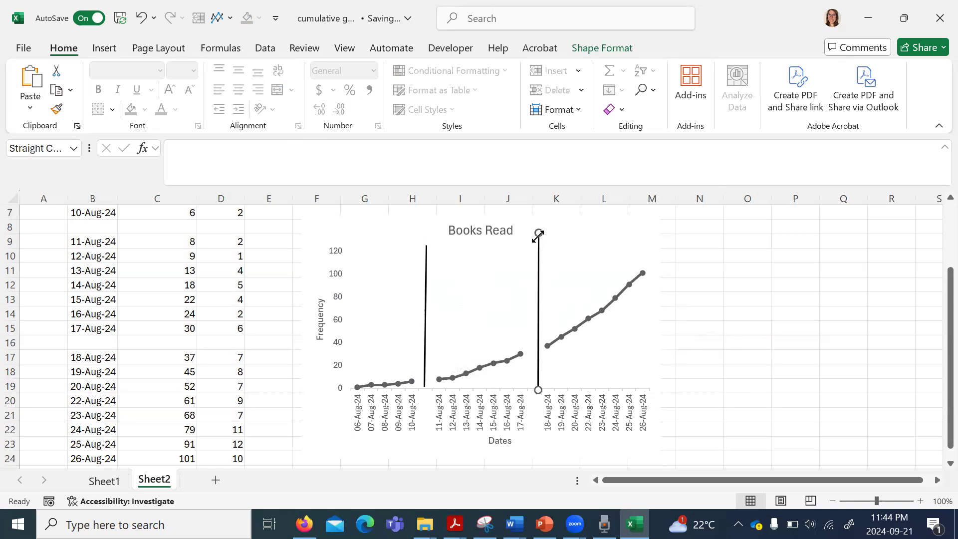
{"action": "left_click_drag", "start_coordinate": [538, 232], "coordinate": [538, 249]}
{"action": "left_click", "coordinate": [748, 283]}
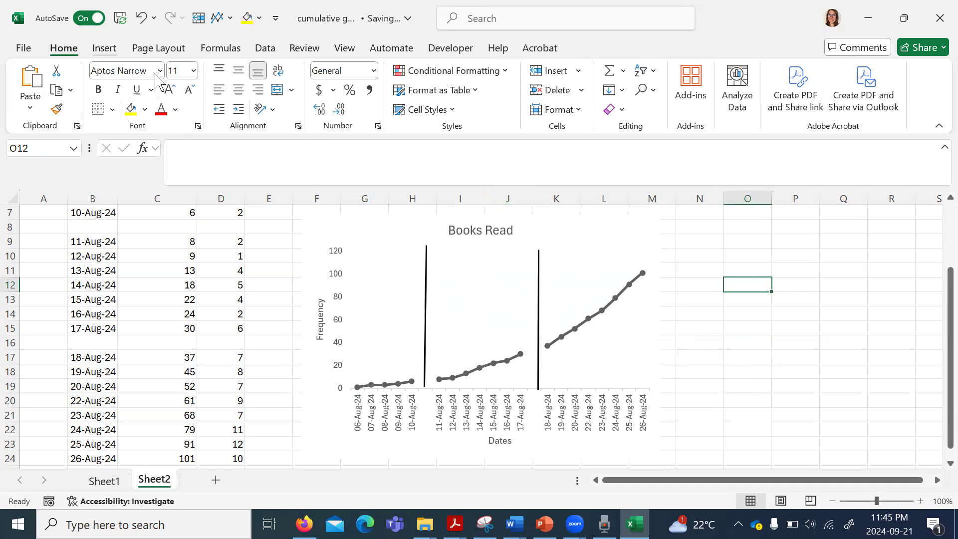
- Draw a wide, short text box across the plot area and position it just below the Books Read title
{"action": "left_click", "coordinate": [105, 48]}
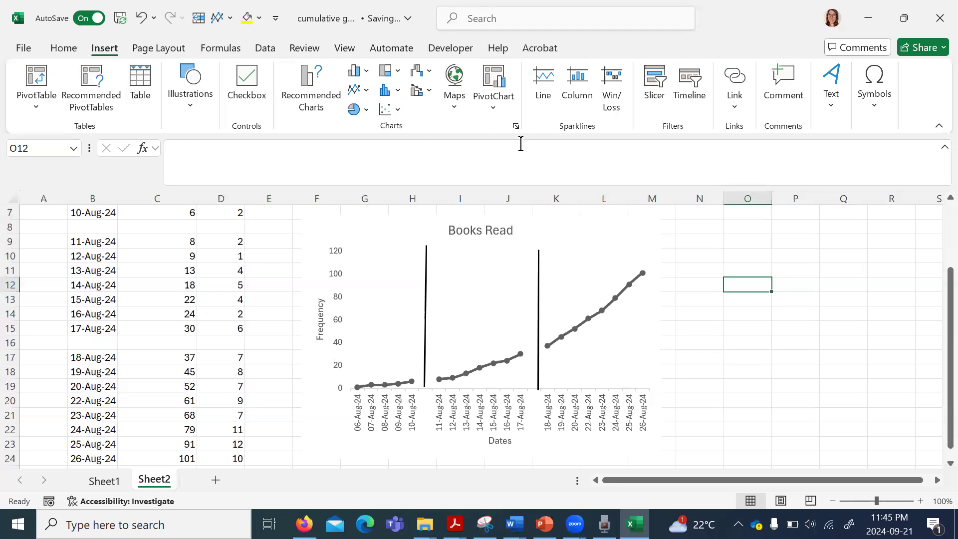
{"action": "left_click", "coordinate": [831, 98]}
{"action": "left_click", "coordinate": [798, 160]}
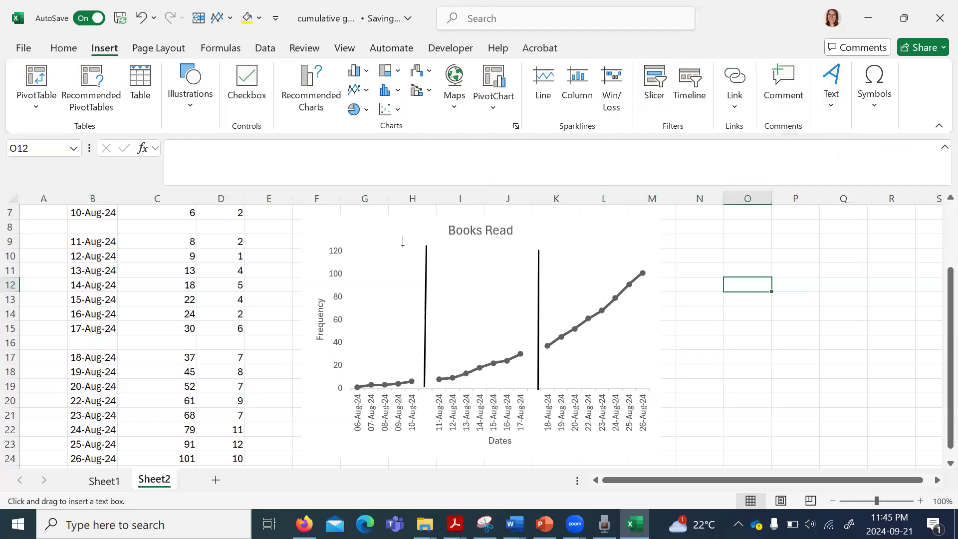
{"action": "left_click_drag", "start_coordinate": [355, 230], "coordinate": [637, 255]}
{"action": "left_click_drag", "start_coordinate": [566, 231], "coordinate": [569, 241]}
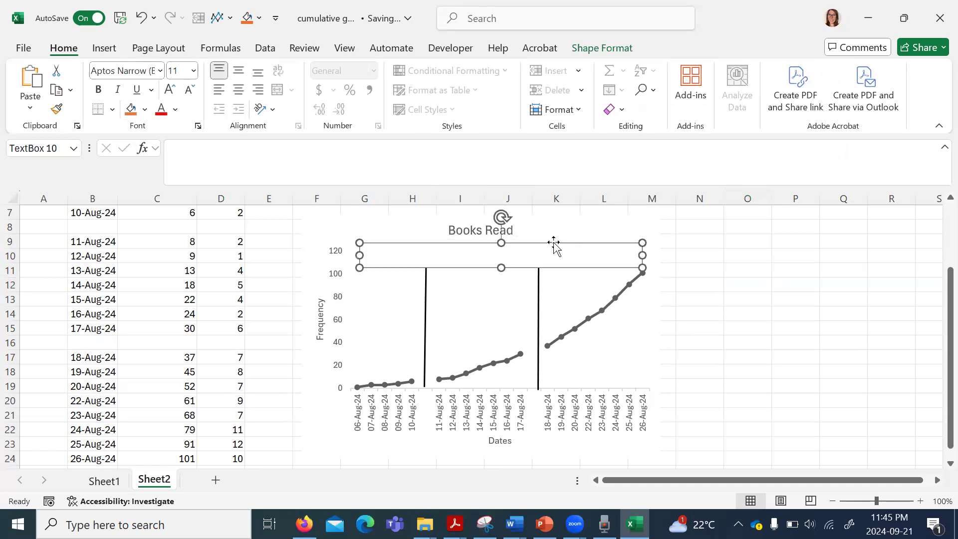
- Remove the text box's outline and enter the labels Level 1, Level 2 and Level 3, spaced over the three chart phases
{"action": "right_click", "coordinate": [555, 242]}
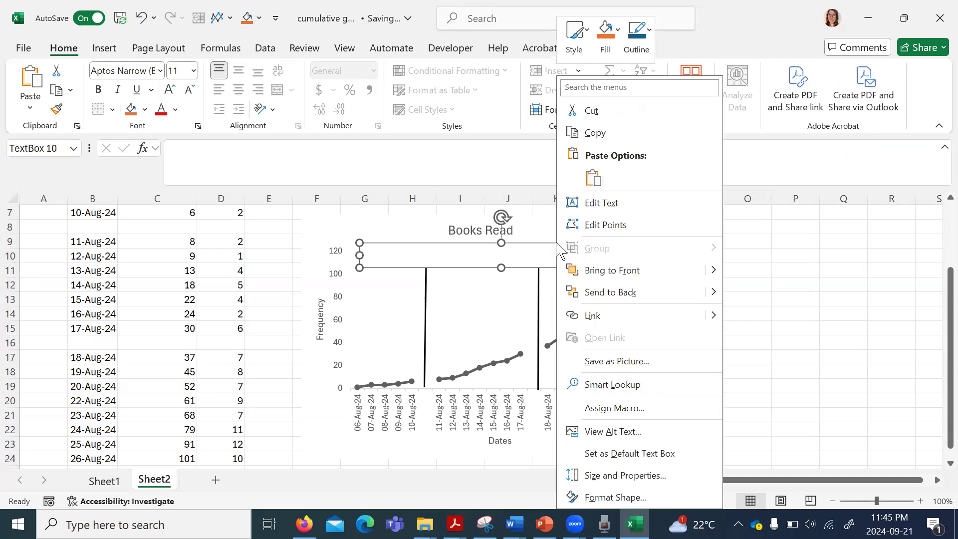
{"action": "left_click", "coordinate": [649, 37]}
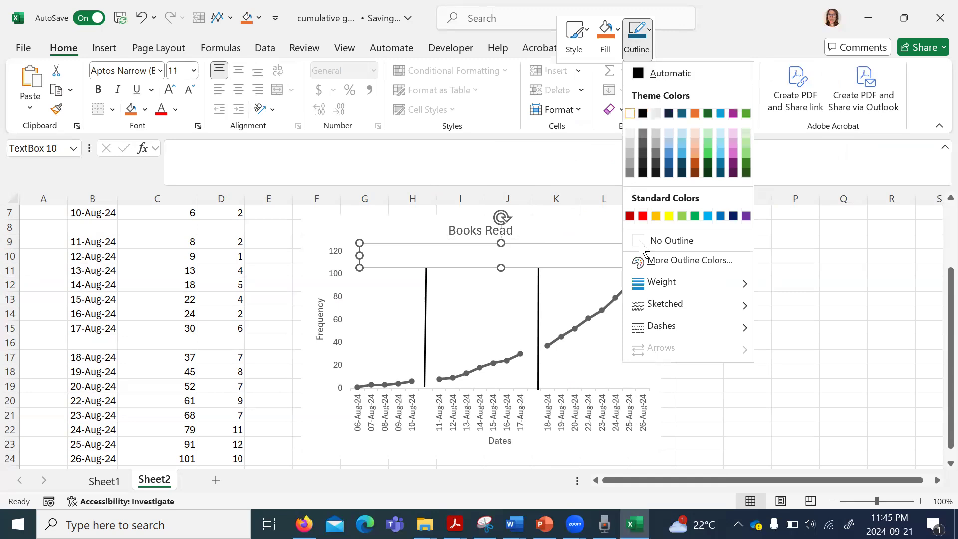
{"action": "left_click", "coordinate": [641, 243]}
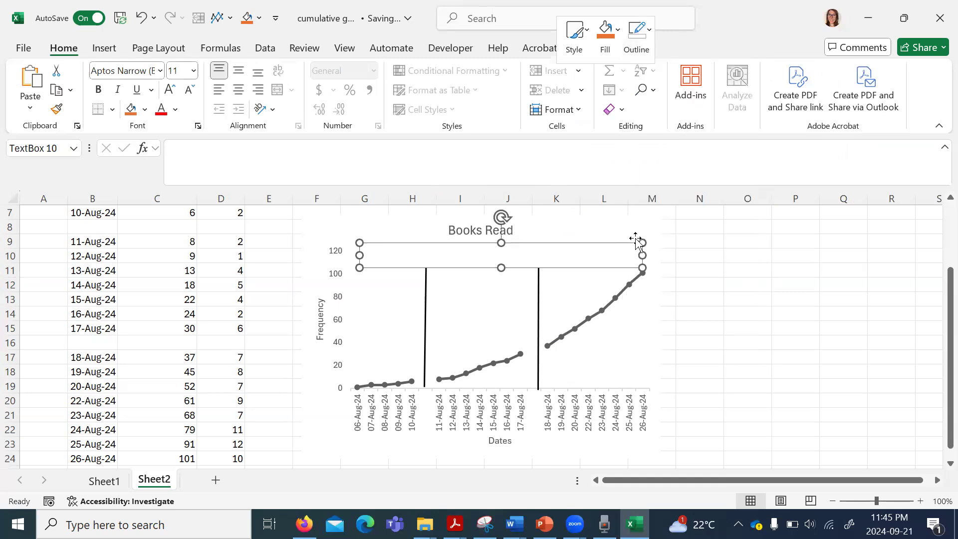
{"action": "left_click", "coordinate": [426, 254]}
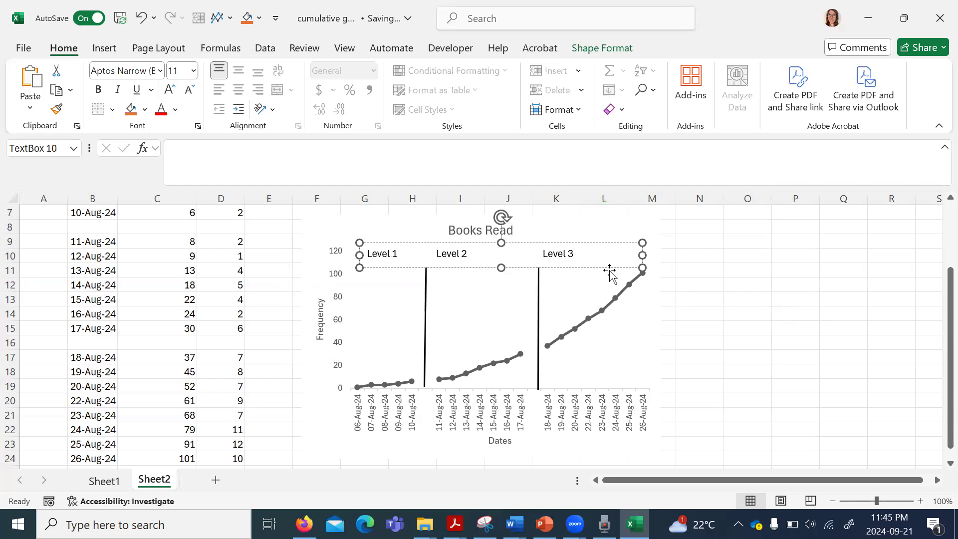
{"action": "left_click", "coordinate": [728, 288]}
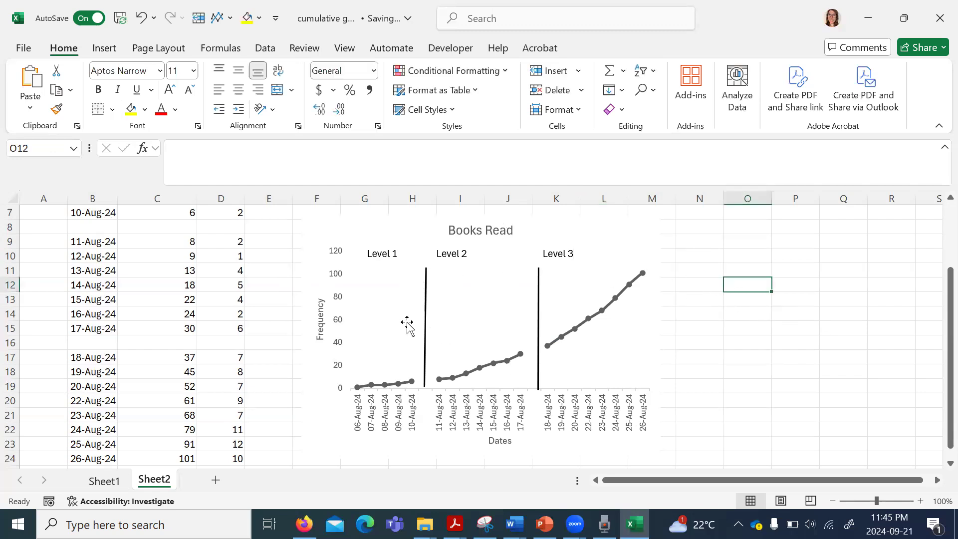